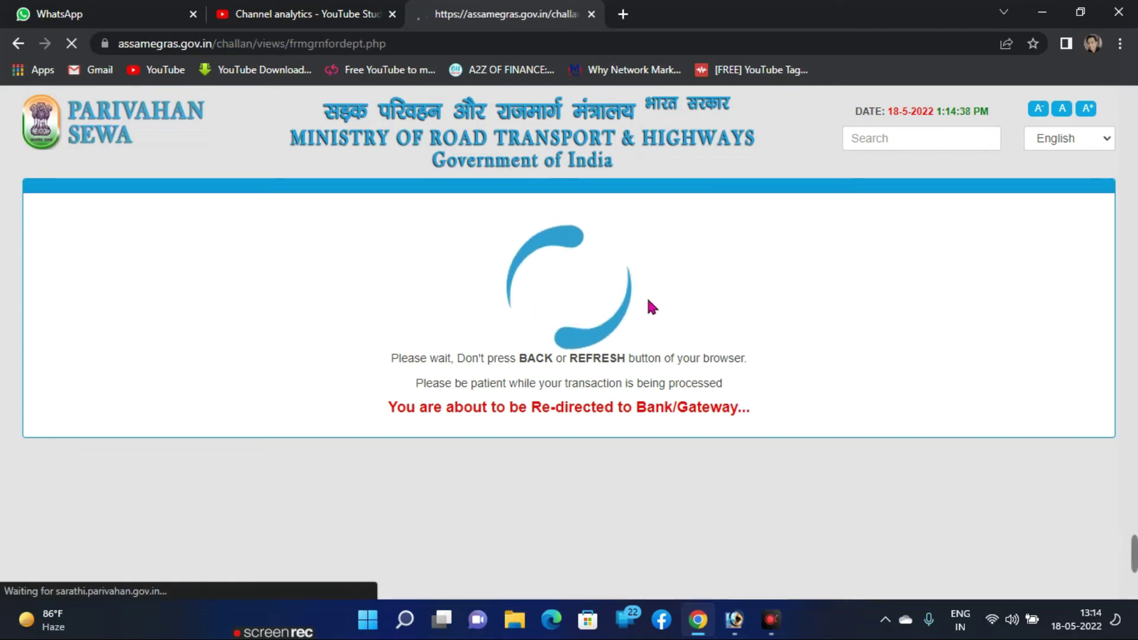
Step: Choose Payment Gateway with AXIS EASYPAY (No Charges), agree to the refund terms, and proceed to pay ₹350
scroll(592, 299, down, 3)
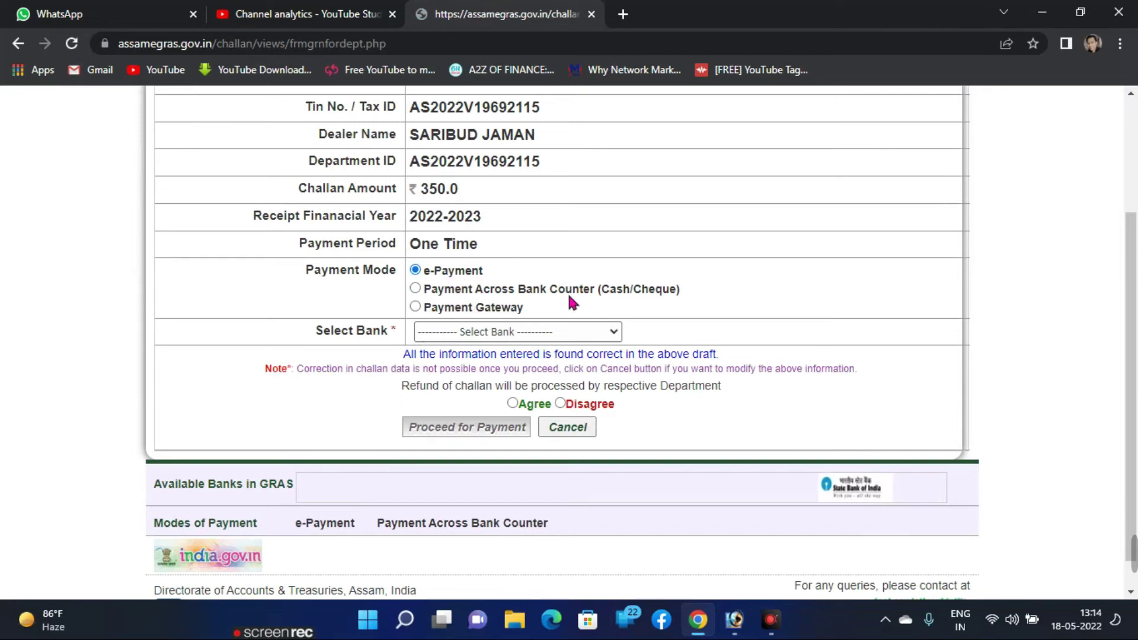
click(416, 307)
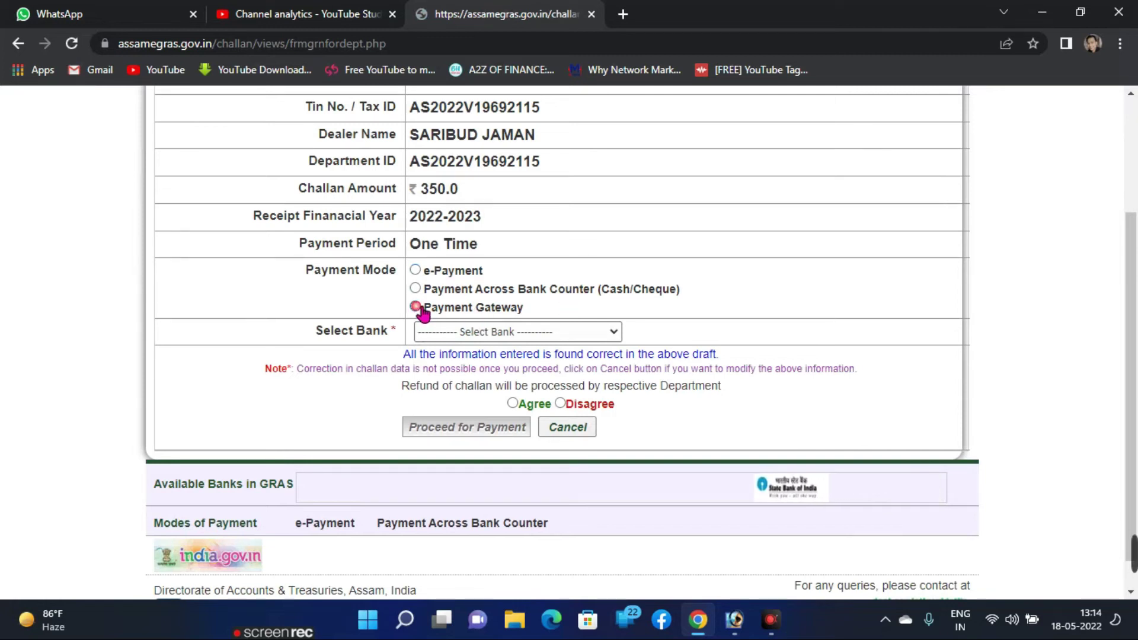
click(478, 332)
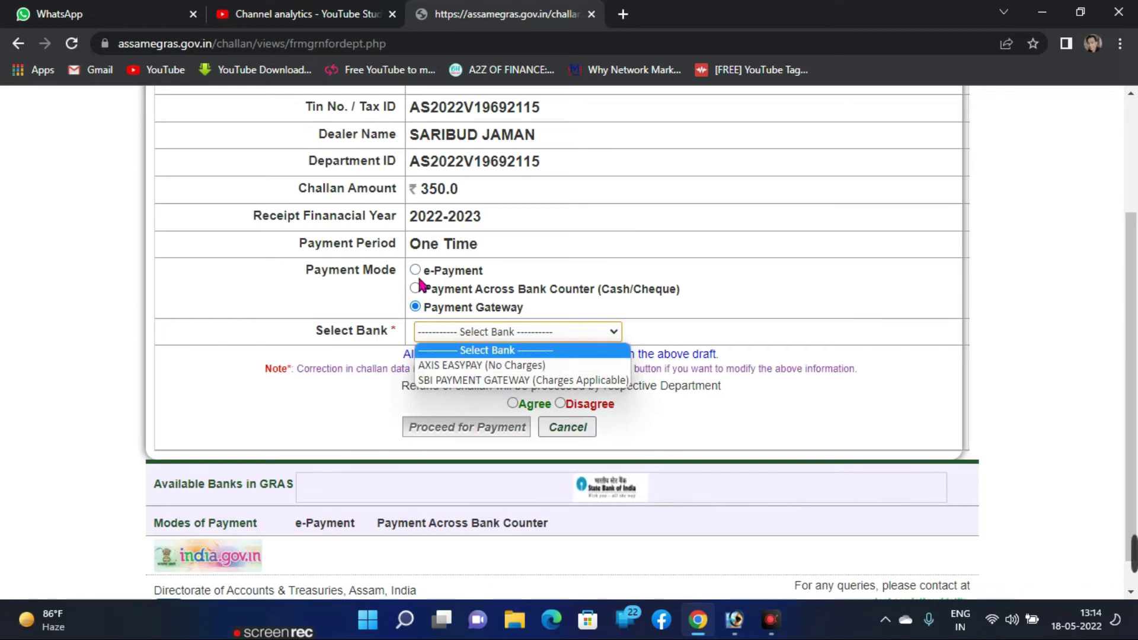
click(415, 270)
click(458, 332)
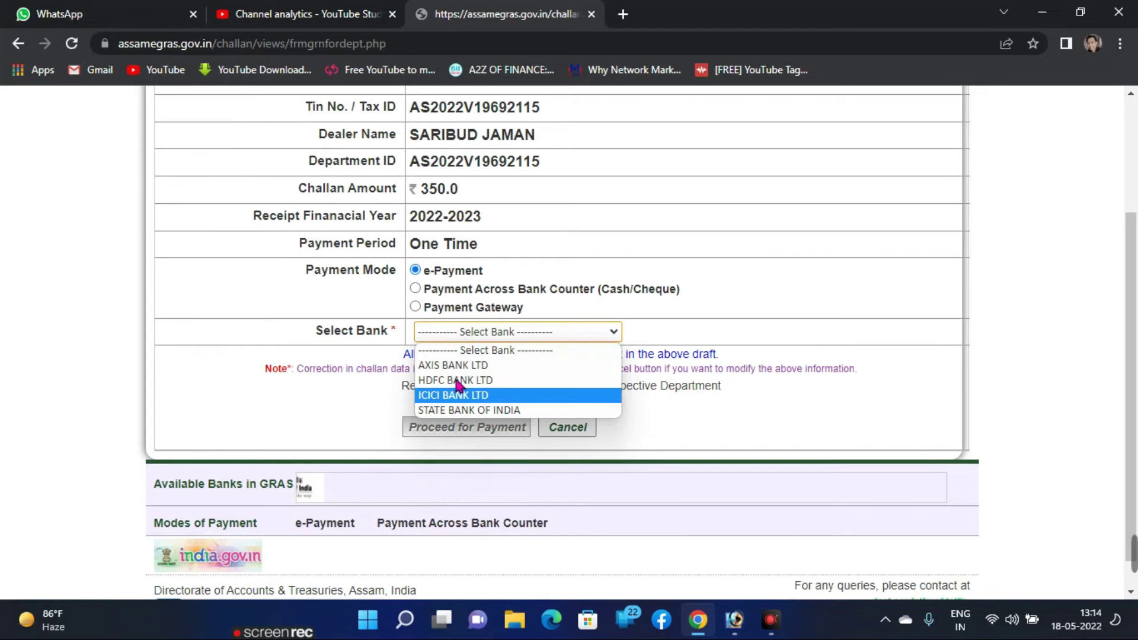
click(416, 307)
click(479, 332)
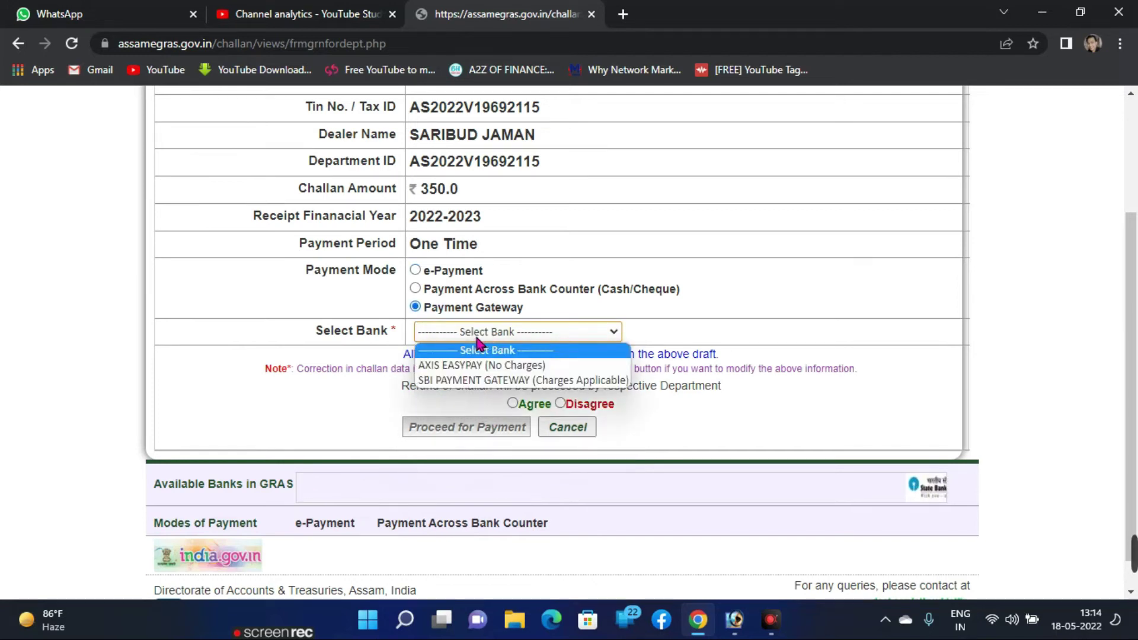
click(468, 363)
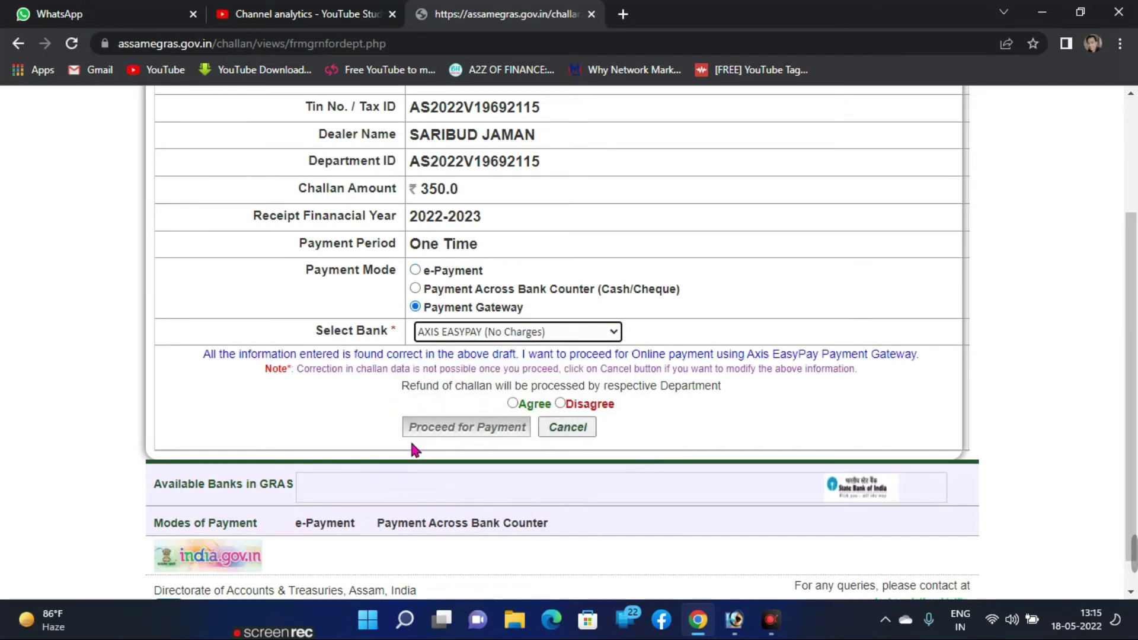
click(511, 404)
click(461, 426)
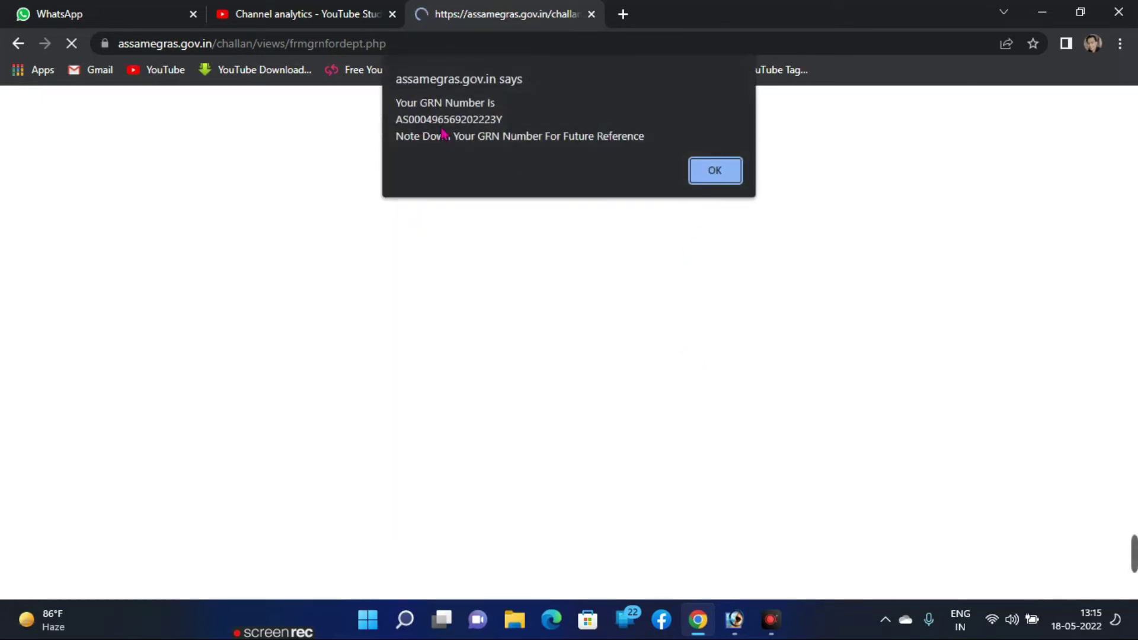
Step: Dismiss the GRN number alert and let the Axis EasyPay receipt page load
click(714, 171)
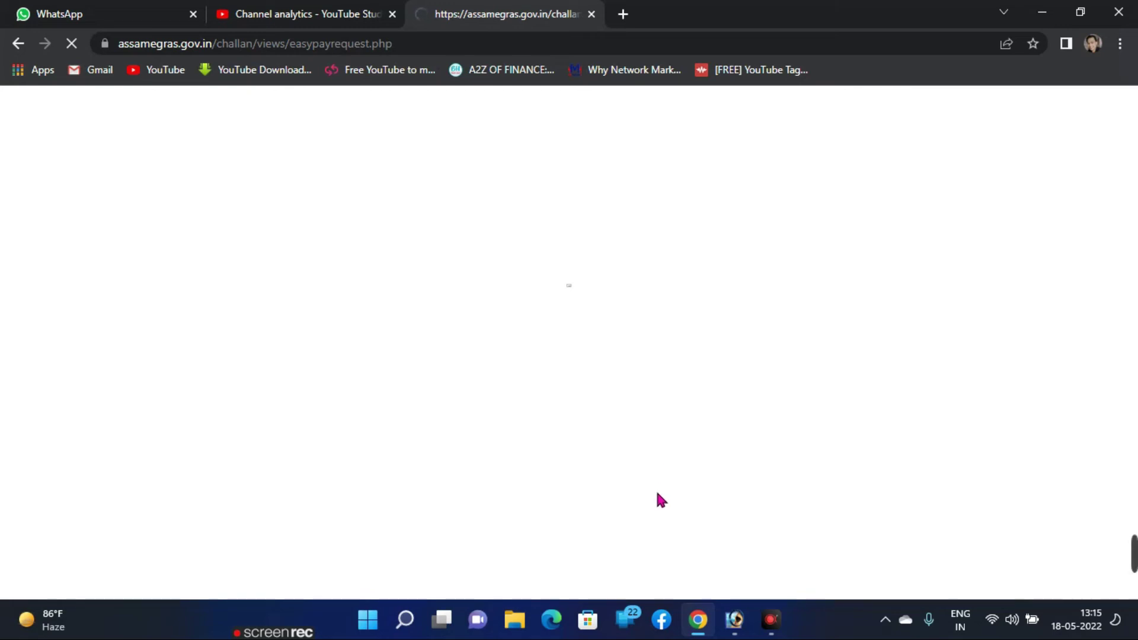
mouse_move(903, 566)
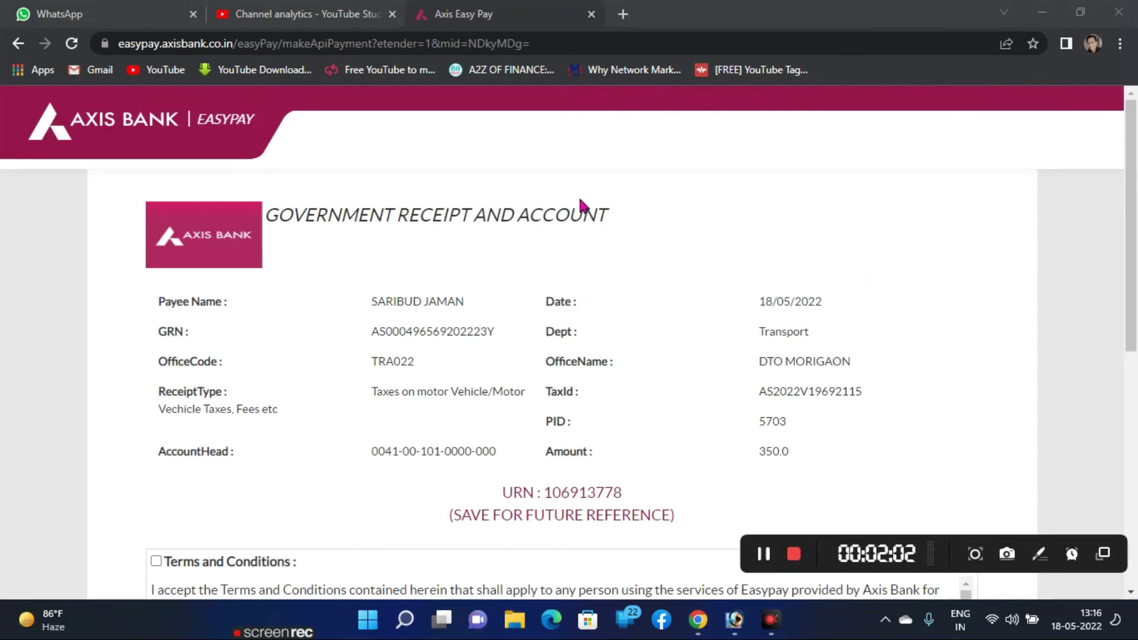
Step: Accept the EasyPay terms and conditions and scroll to the Payment Options
scroll(843, 310, down, 3)
click(772, 284)
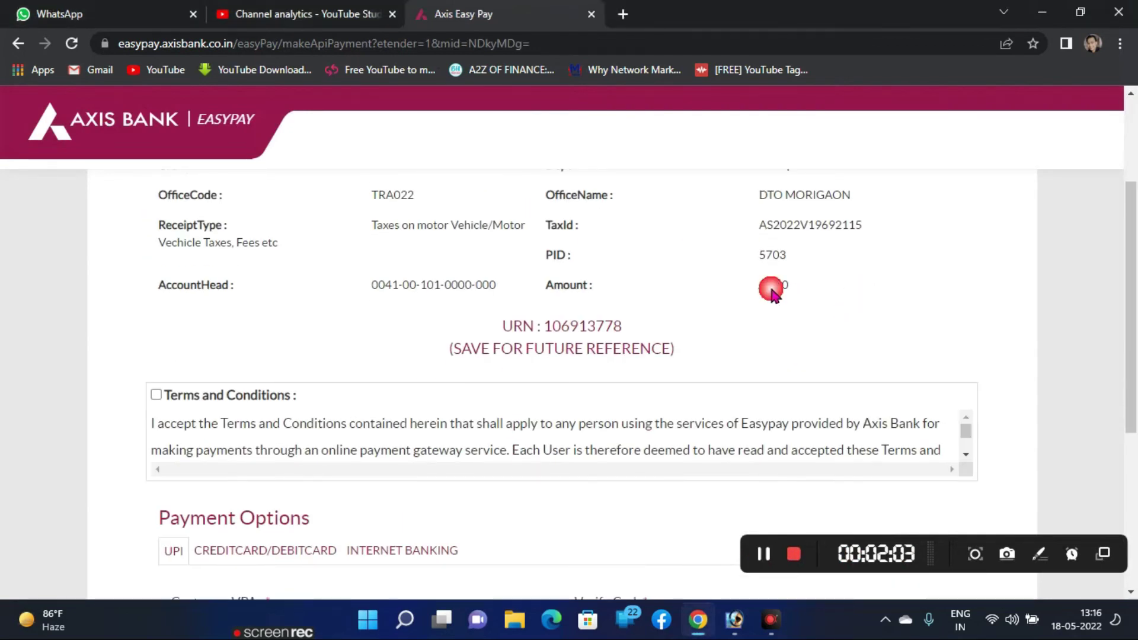
click(156, 394)
scroll(695, 435, down, 5)
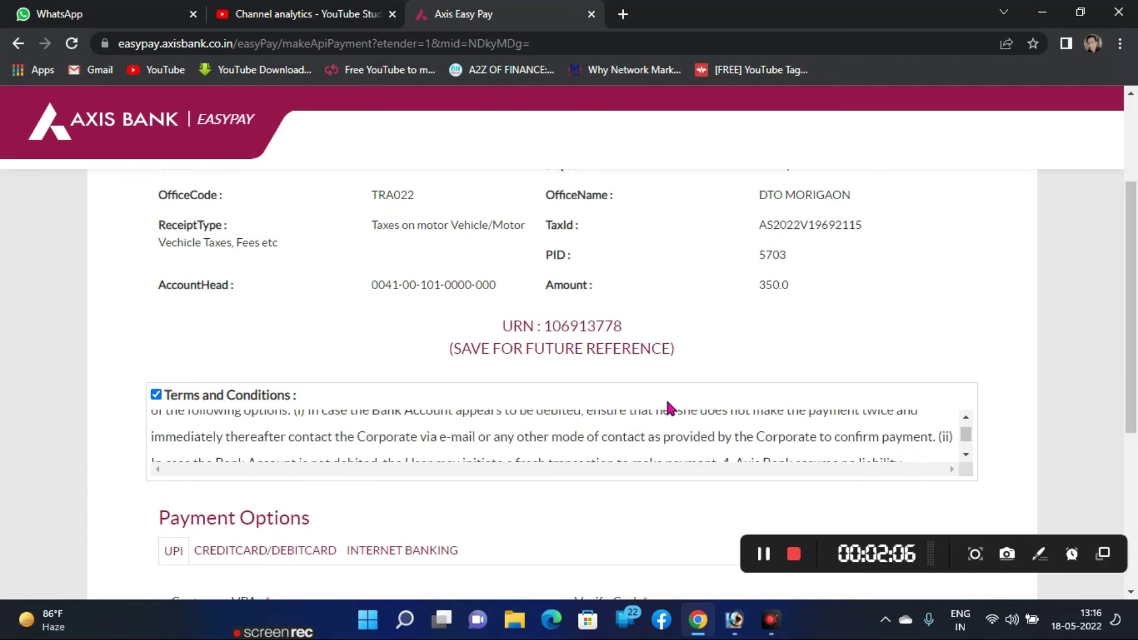
scroll(667, 407, down, 5)
scroll(635, 338, up, 4)
scroll(340, 384, down, 3)
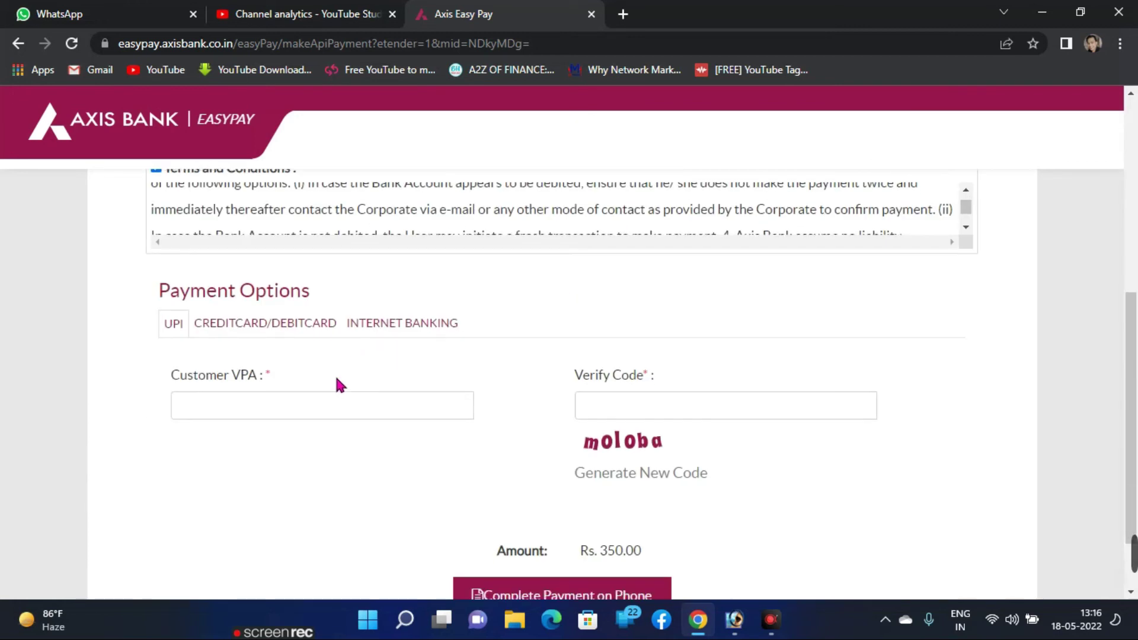
Step: Enter the customer's UPI address in Customer VPA and the shown captcha in Verify Code
click(289, 411)
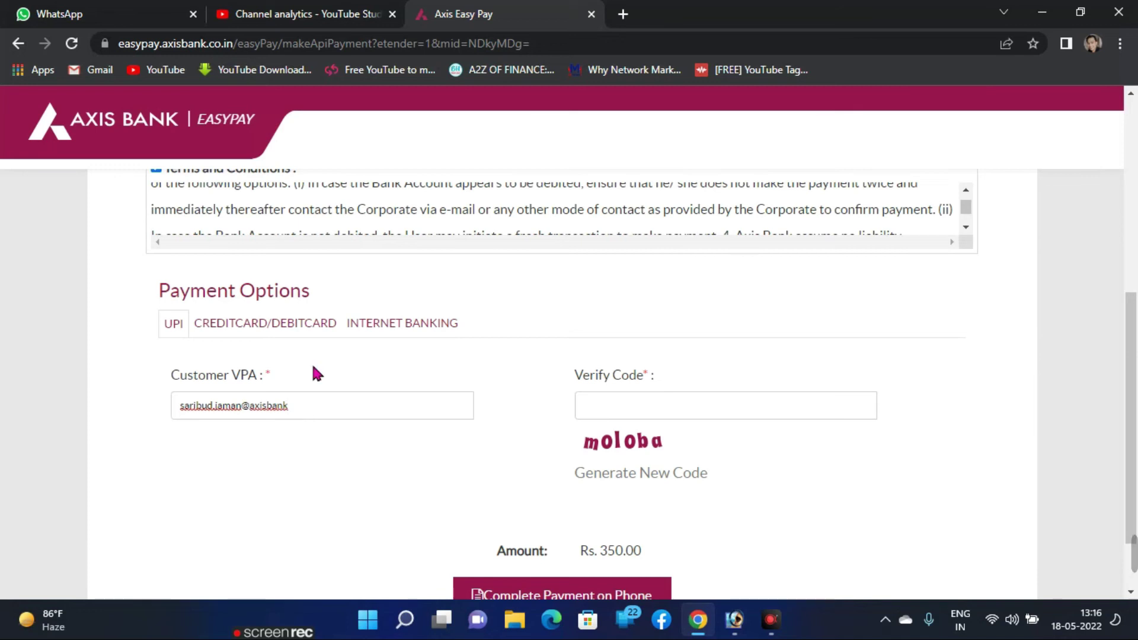
click(801, 419)
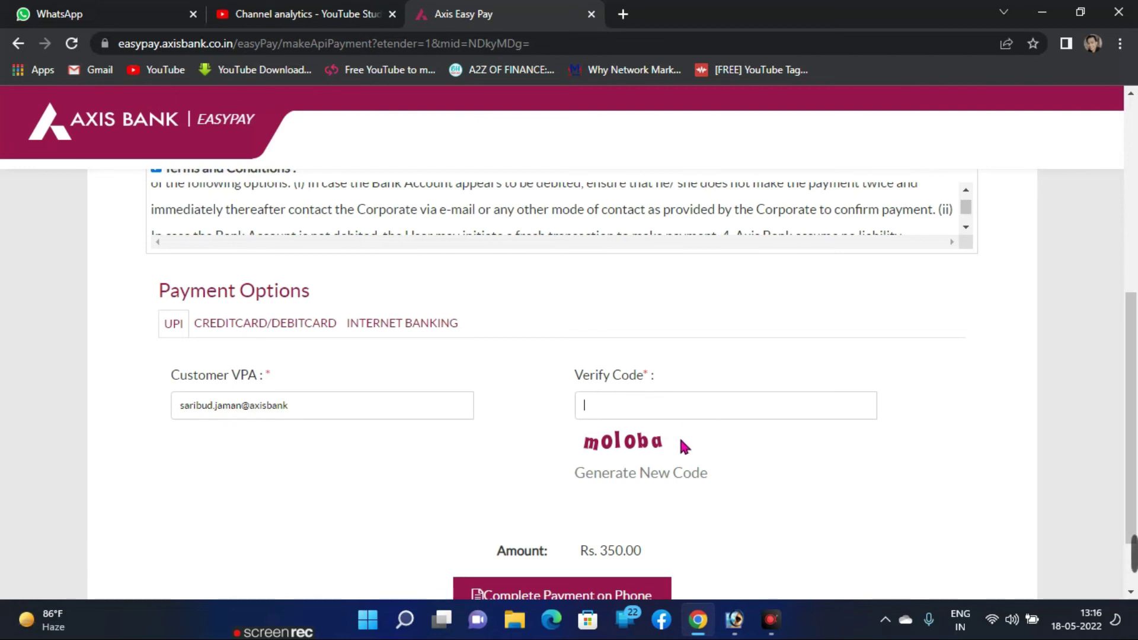
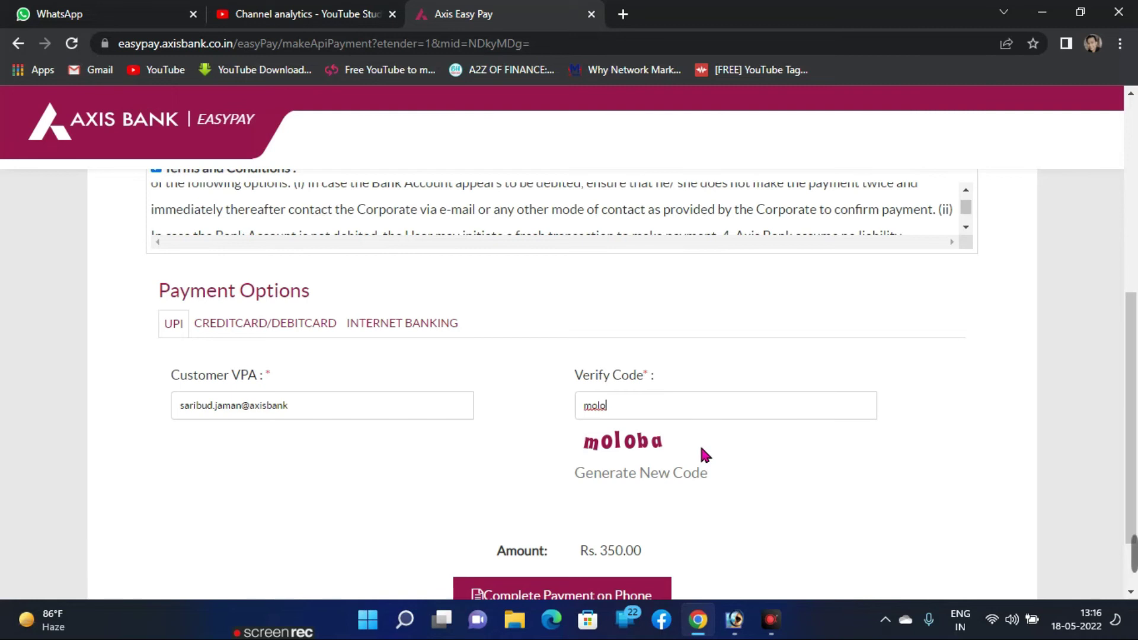
scroll(700, 462, down, 2)
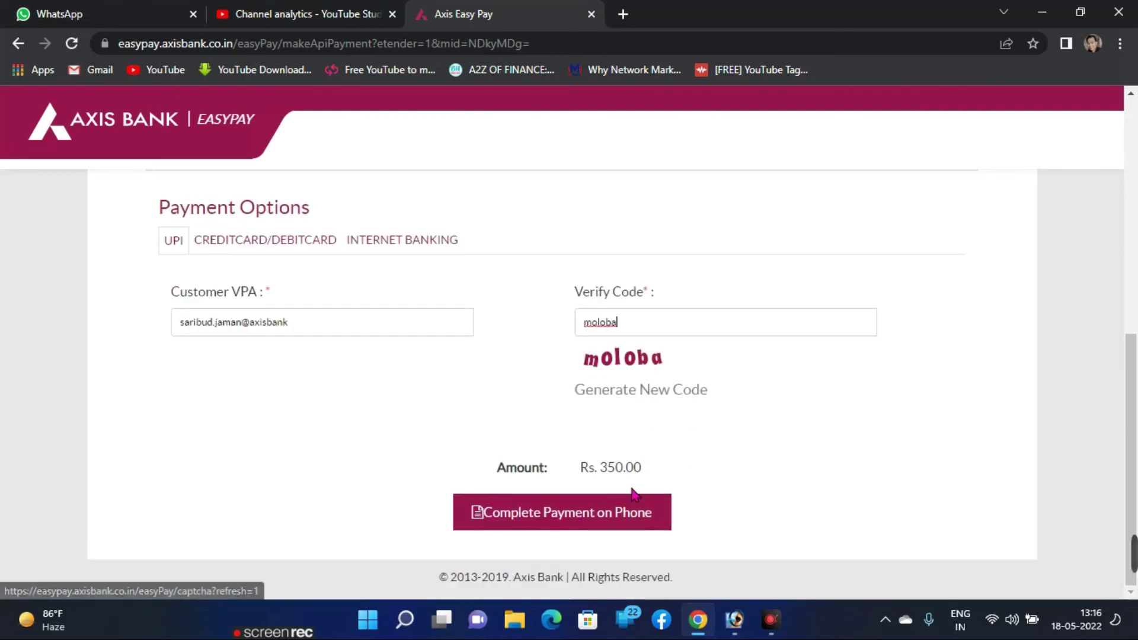
Step: Submit the Rs. 350.00 payment via Complete Payment on Phone and wait out the countdown
click(557, 520)
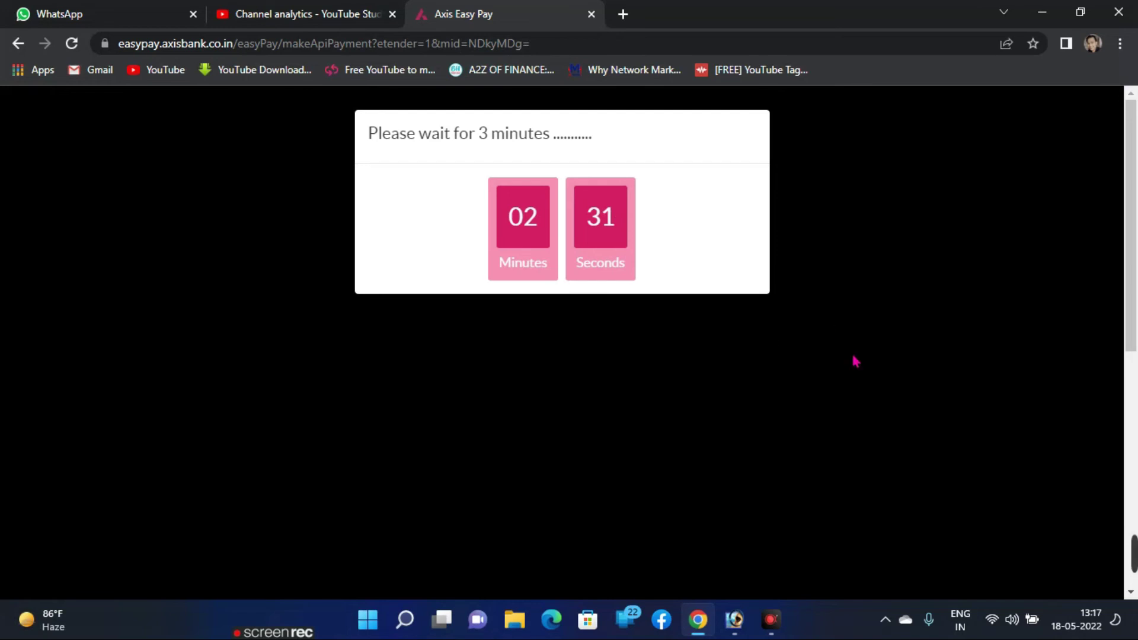
mouse_move(1131, 554)
click(763, 553)
click(763, 554)
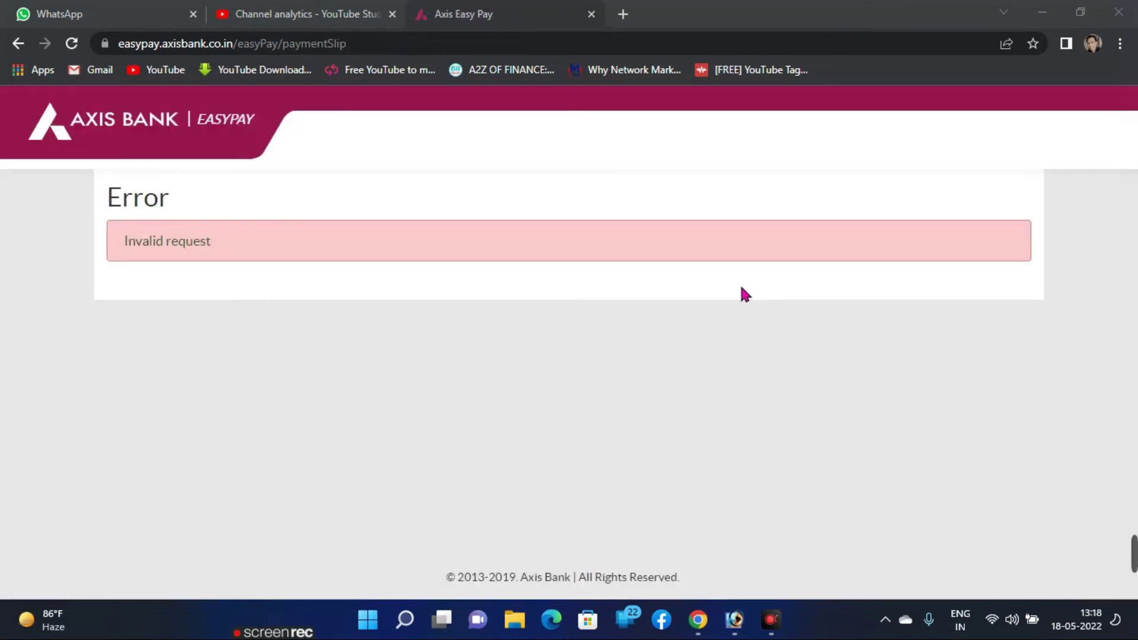
Step: Find the Fee Payment row in Stage(s) to be Completed and open its Verify Payment Status link
mouse_move(1131, 578)
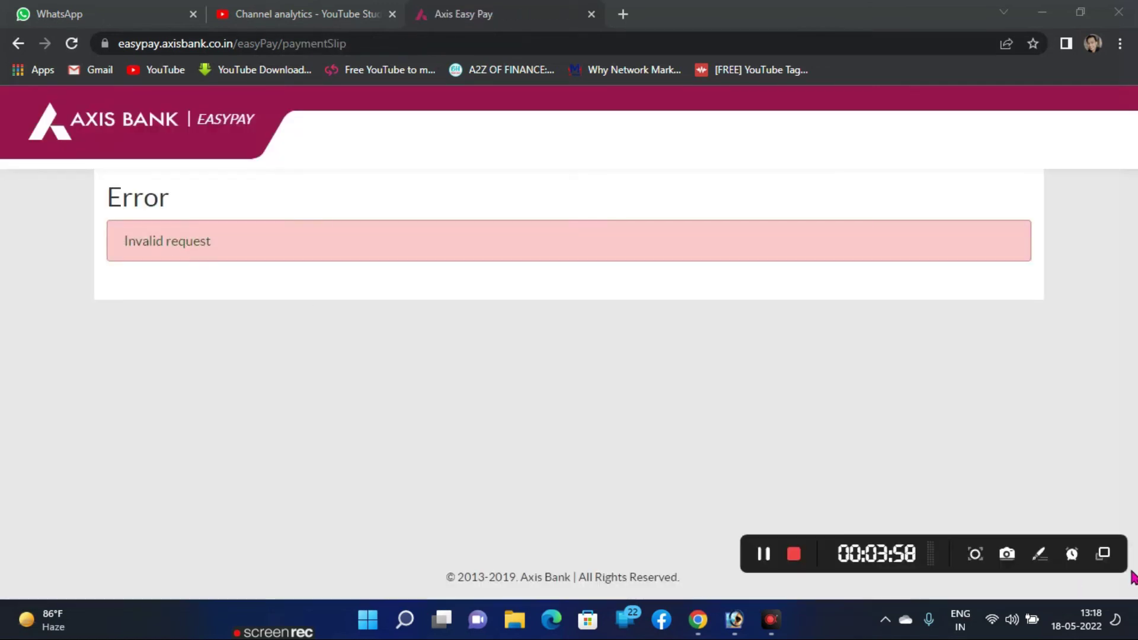
click(764, 554)
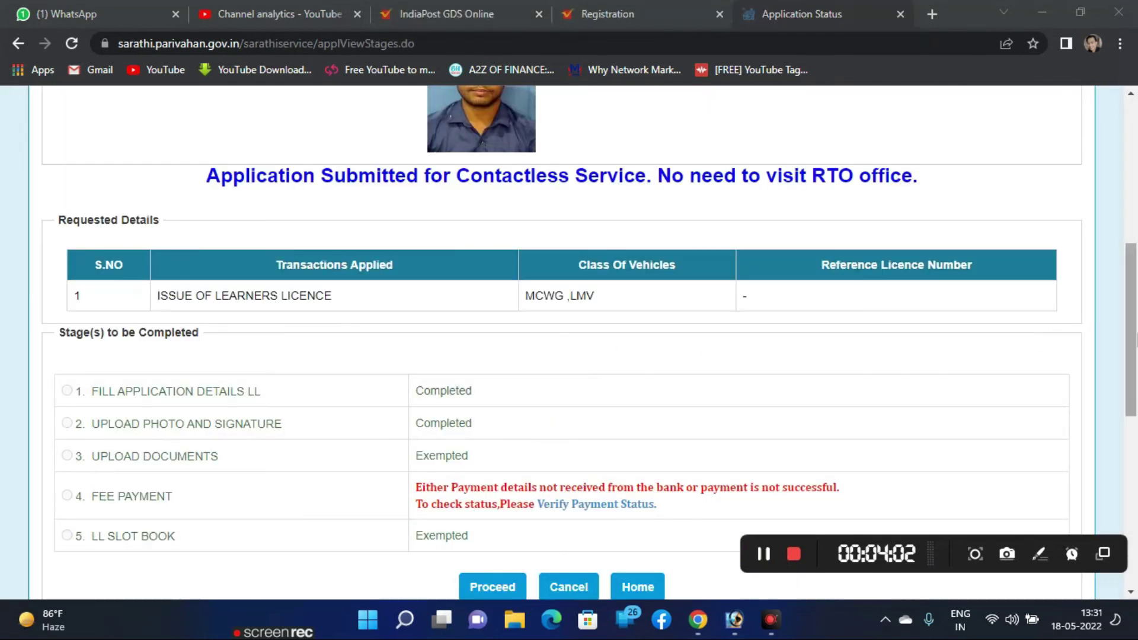
scroll(1129, 320, up, 2)
scroll(1126, 308, up, 3)
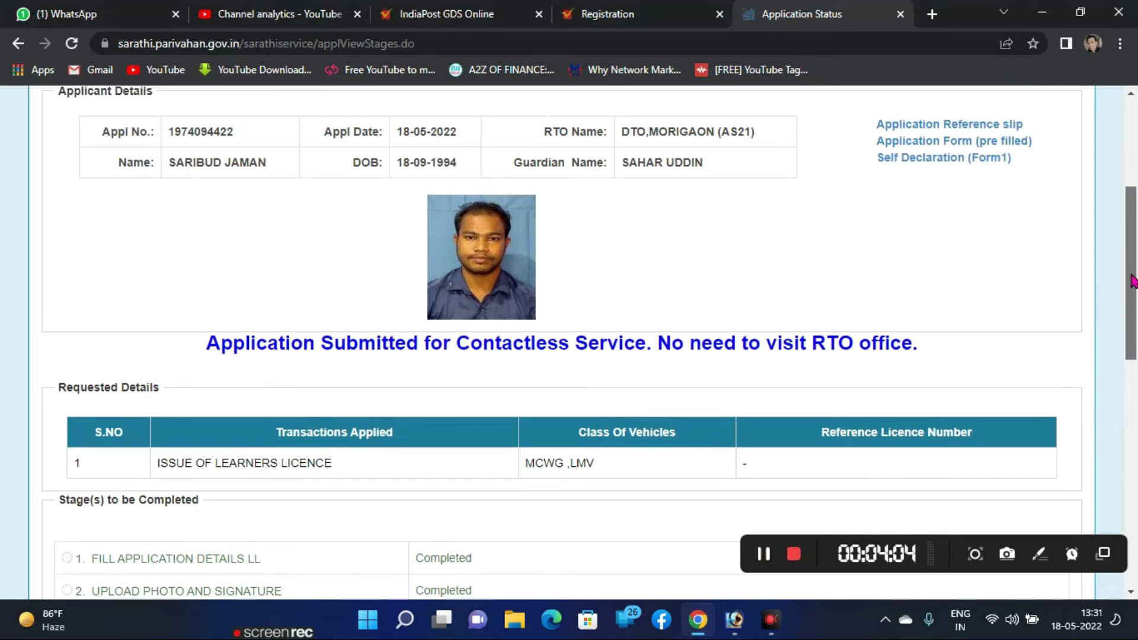
scroll(1108, 308, down, 3)
scroll(1092, 305, up, 4)
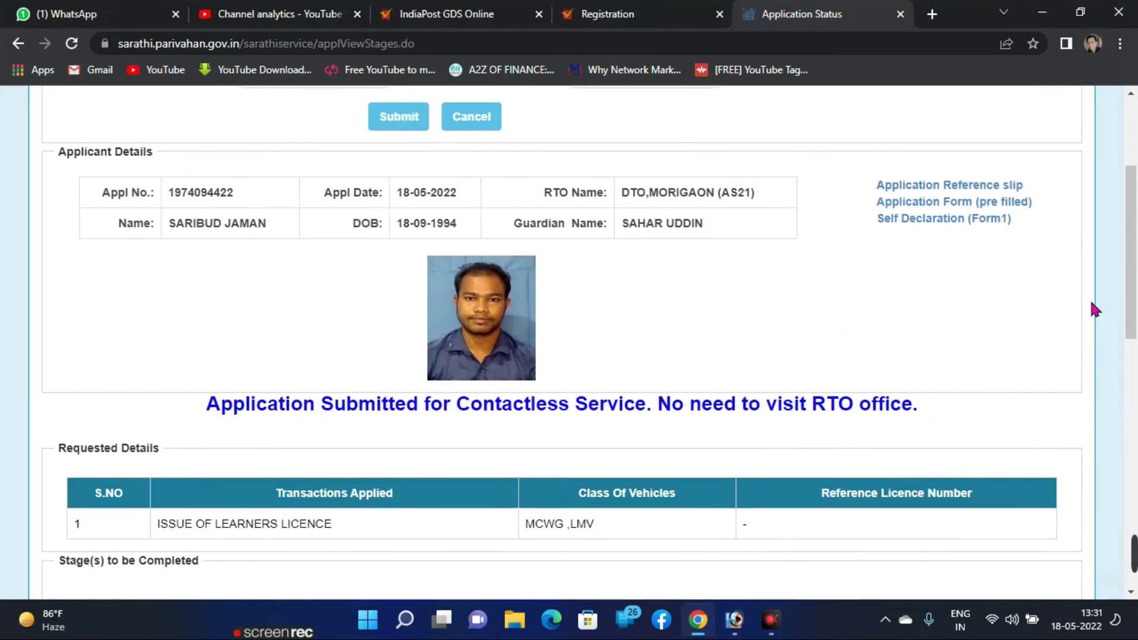
scroll(925, 205, down, 3)
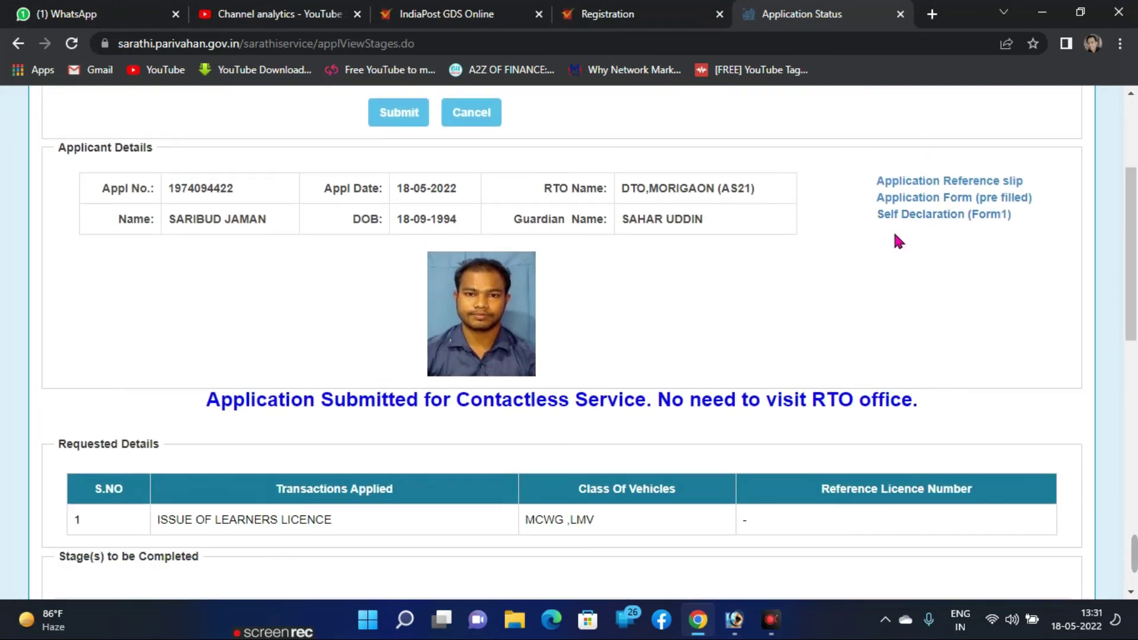
scroll(882, 272, down, 4)
scroll(882, 276, down, 1)
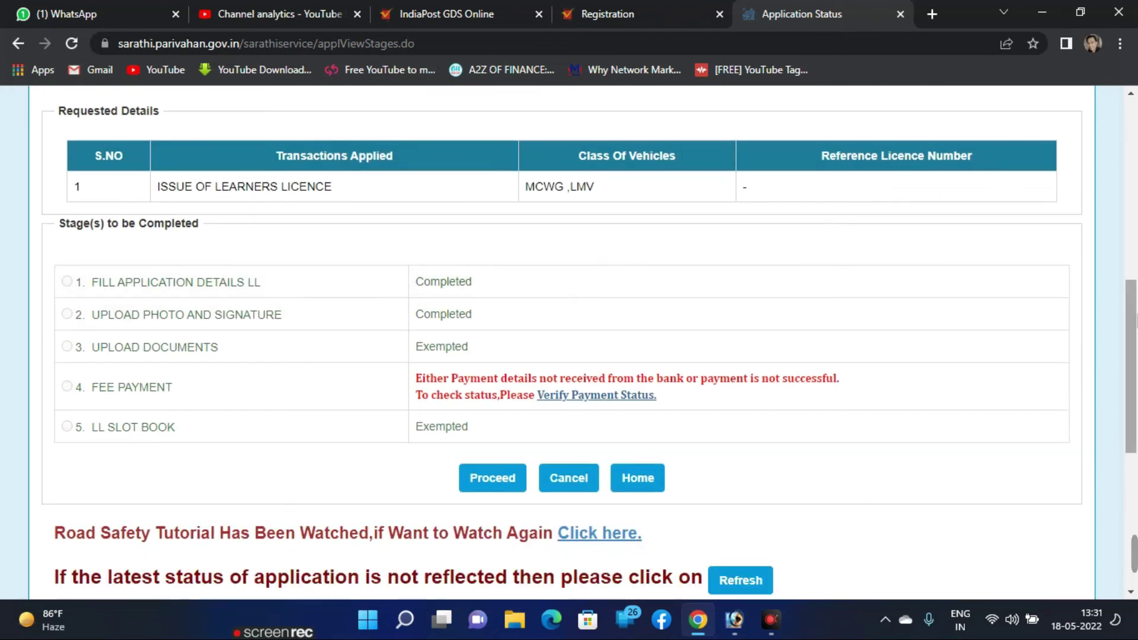
drag(1132, 337, 1100, 351)
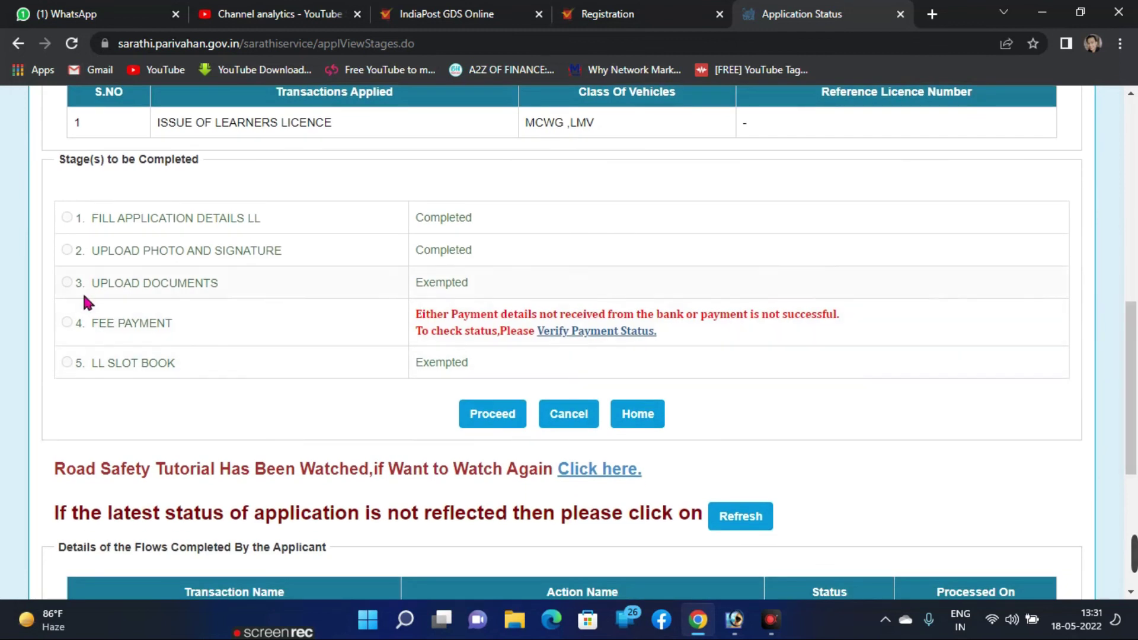
click(66, 325)
click(67, 326)
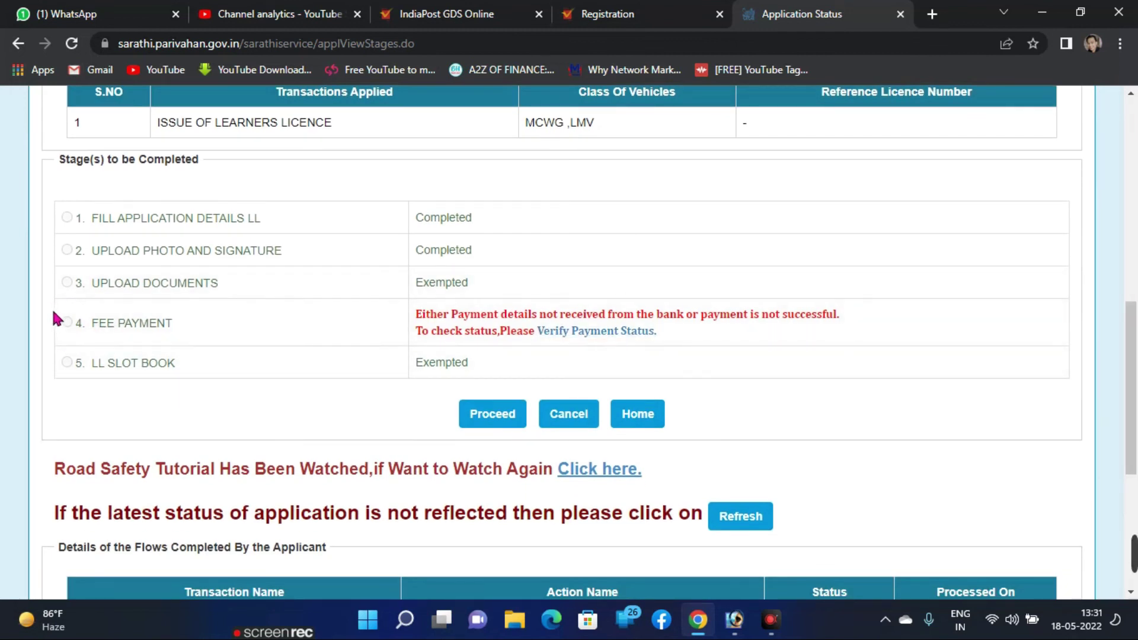
click(569, 332)
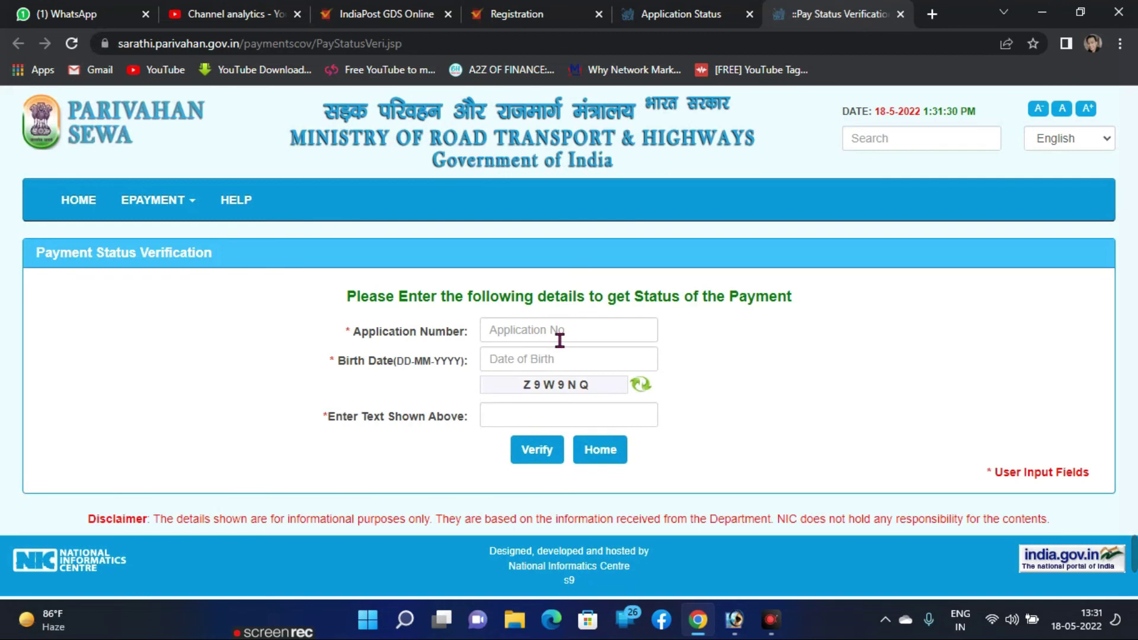
Step: Enter the application number and pick the applicant's birth date in the calendar
click(559, 339)
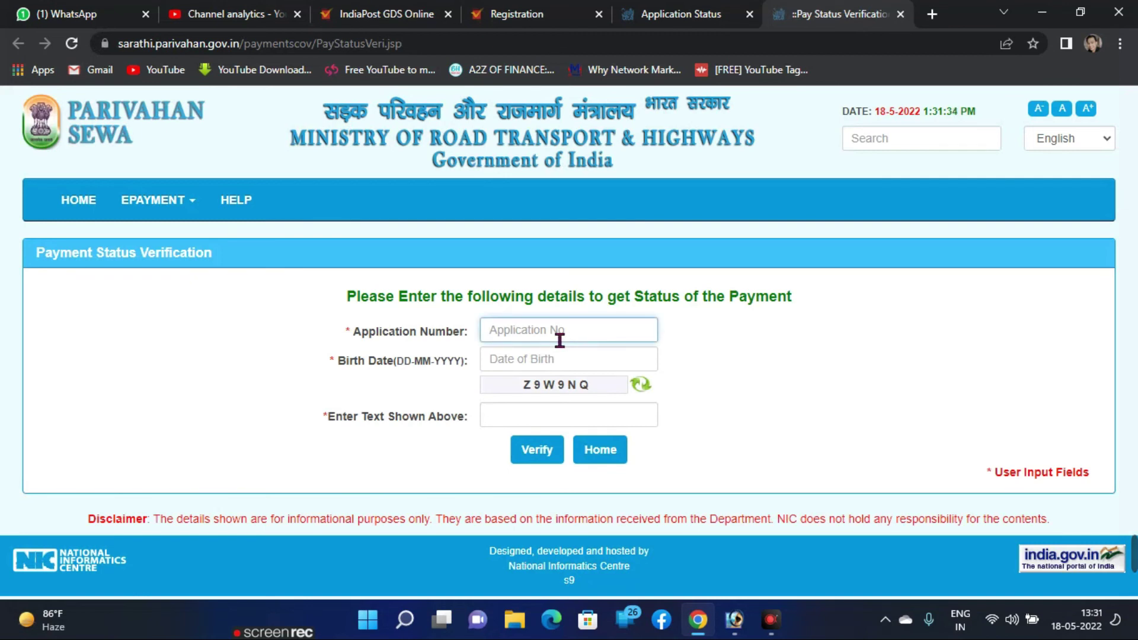
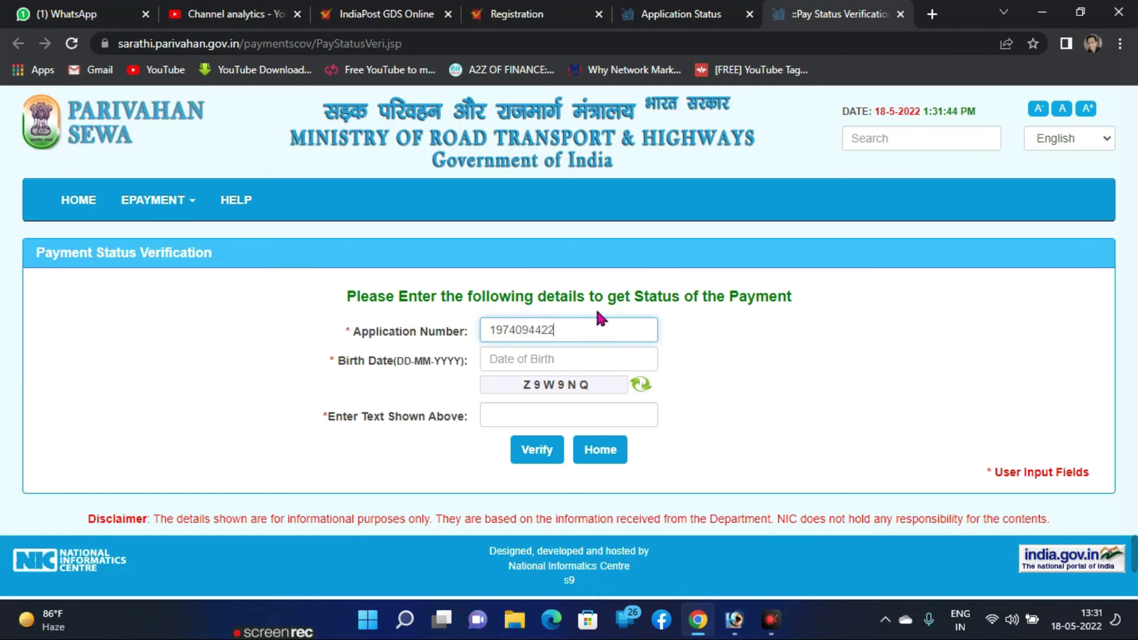
click(560, 362)
click(629, 389)
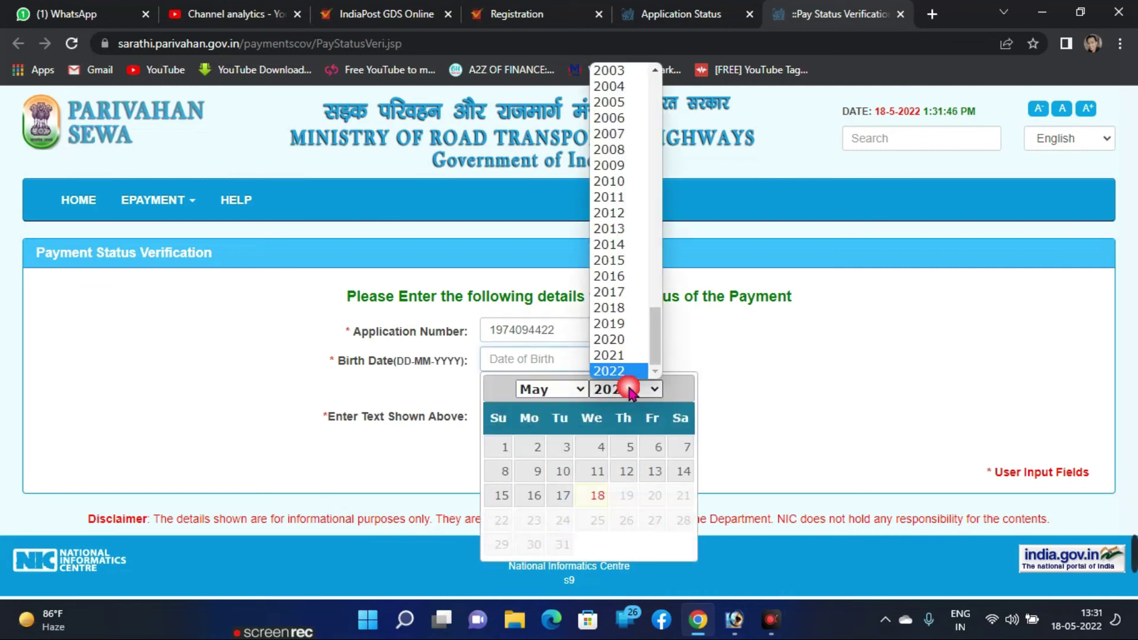
text(1994)
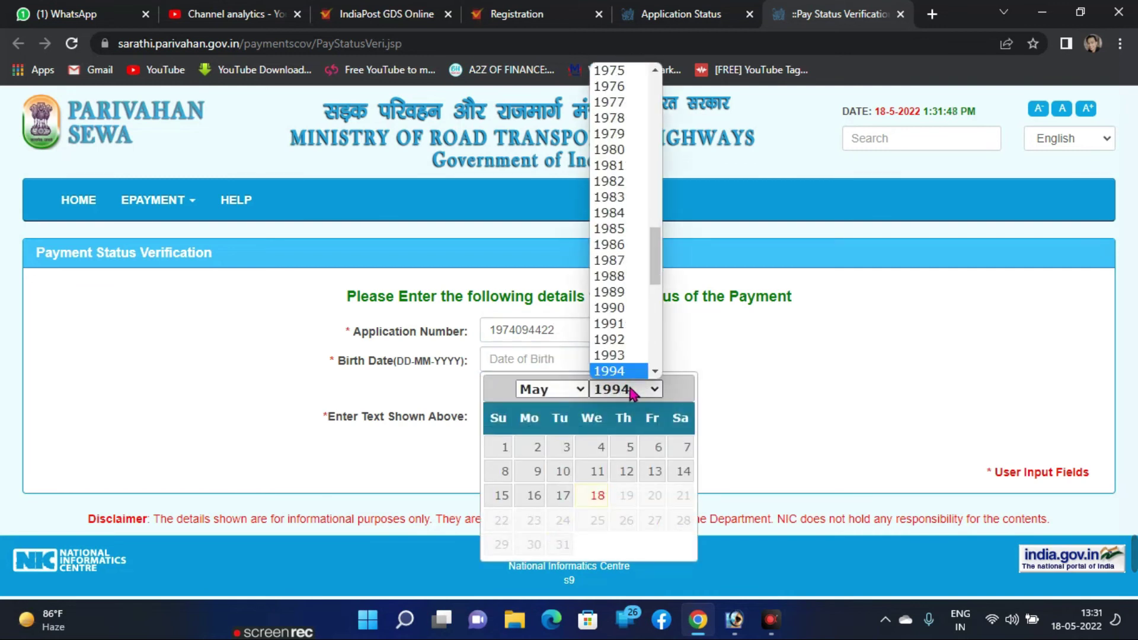
click(548, 390)
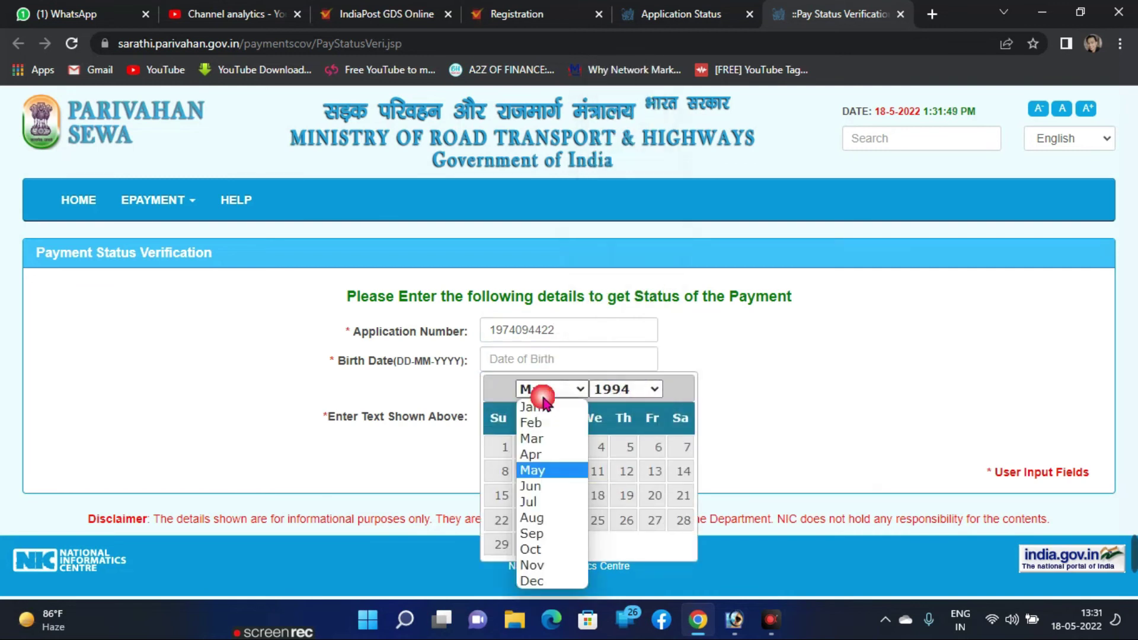
click(531, 521)
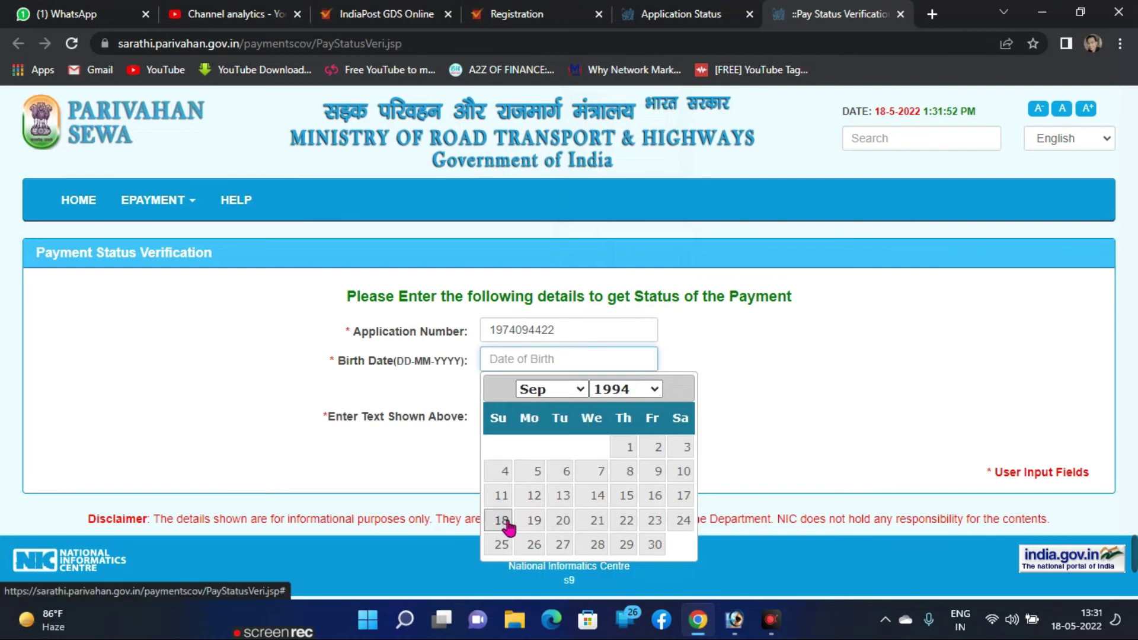
click(507, 524)
Step: Type the captcha, verify, and select the pending 350.0 payment to fetch its status
click(541, 424)
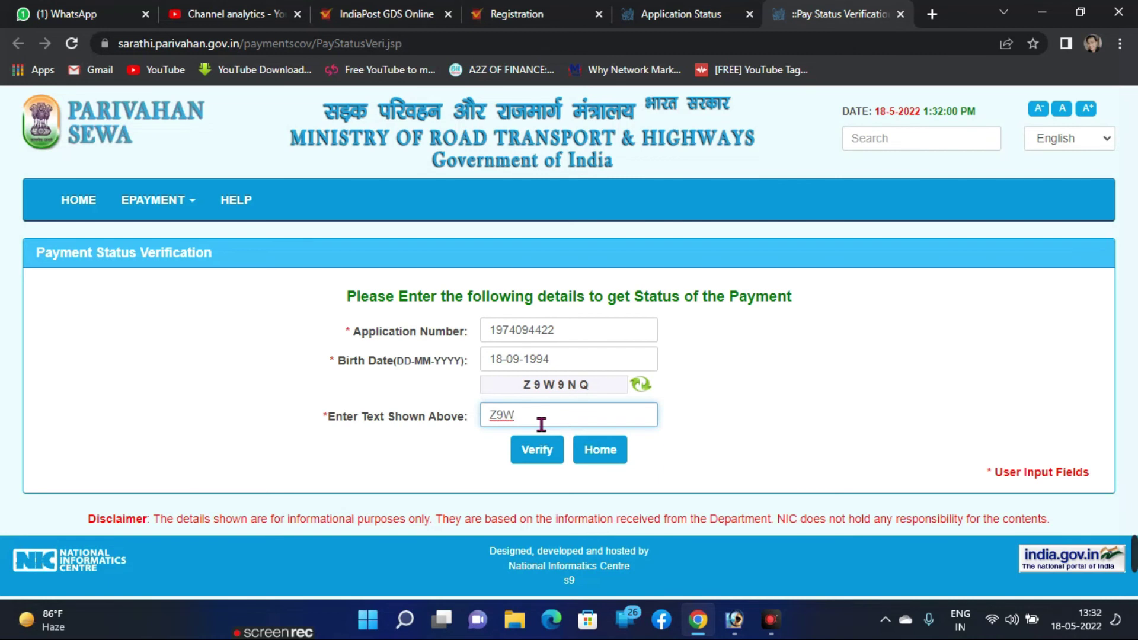
text(Z9W9NQ)
click(541, 458)
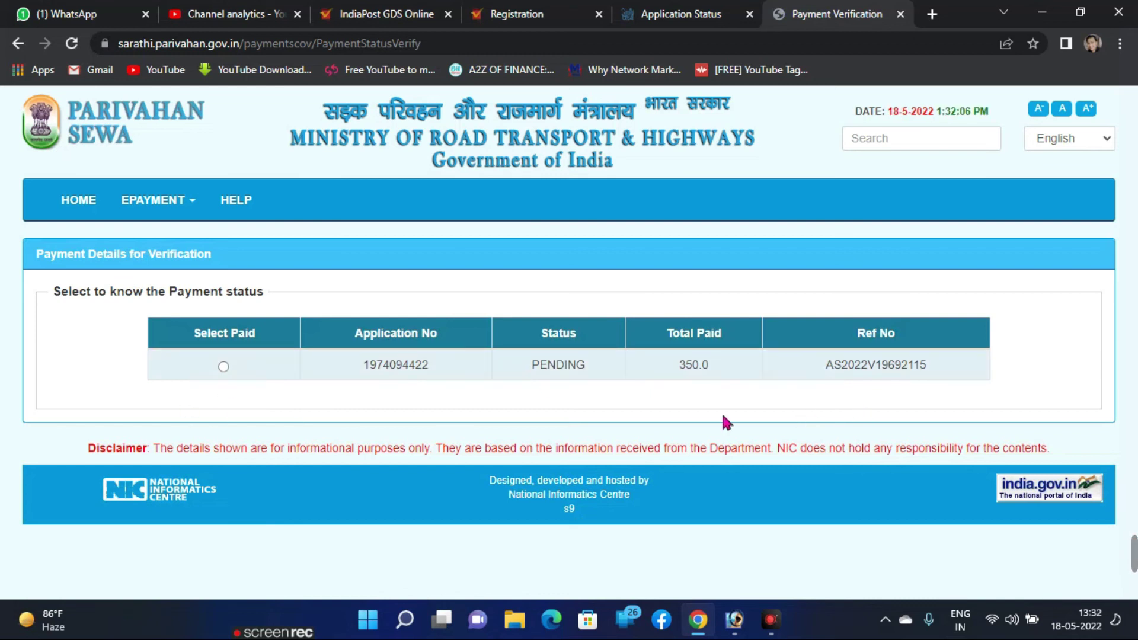
click(223, 366)
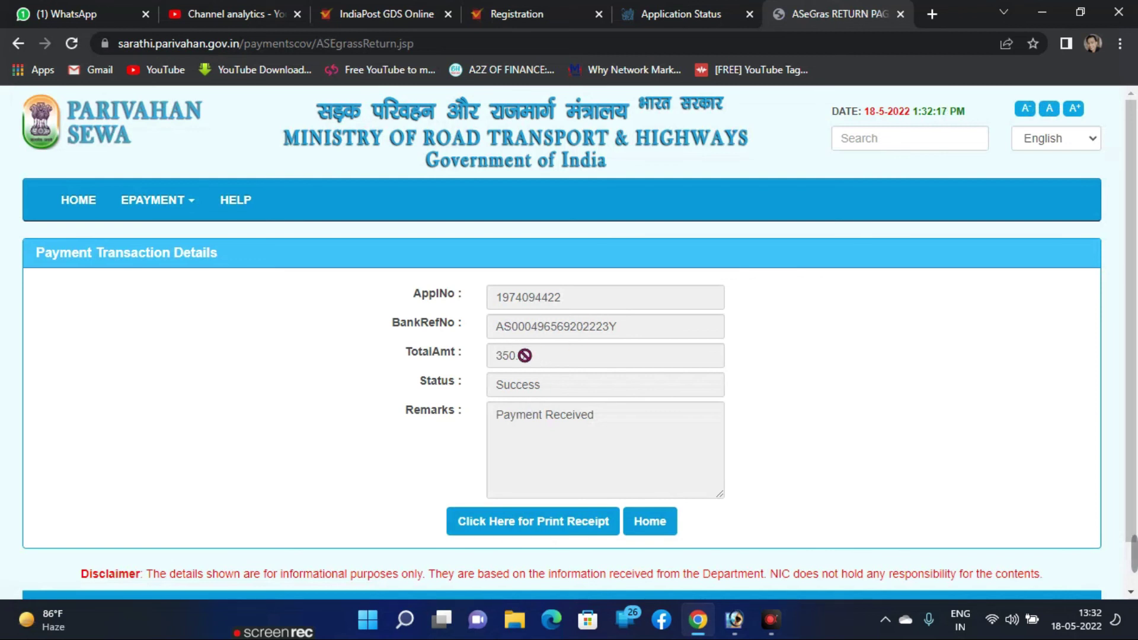
Step: Review the application number, bank reference, total amount and payment status details
triple_click(451, 293)
triple_click(442, 325)
triple_click(431, 352)
triple_click(438, 381)
click(572, 388)
Step: Highlight the Success payment status, then return to the Sarathi home page
triple_click(460, 377)
click(571, 396)
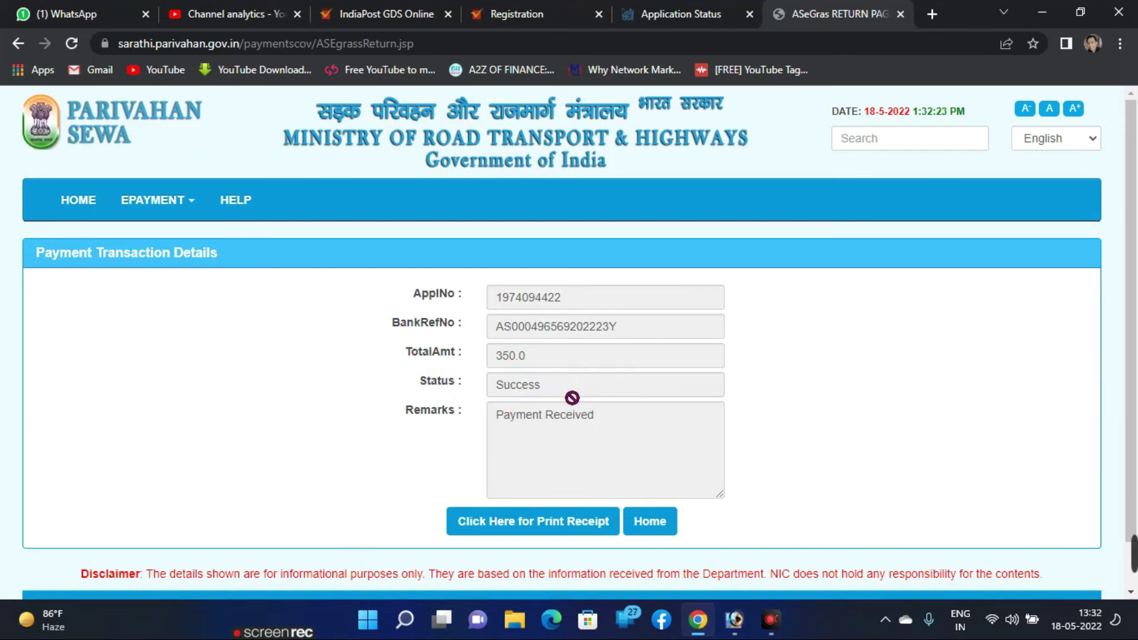
triple_click(499, 392)
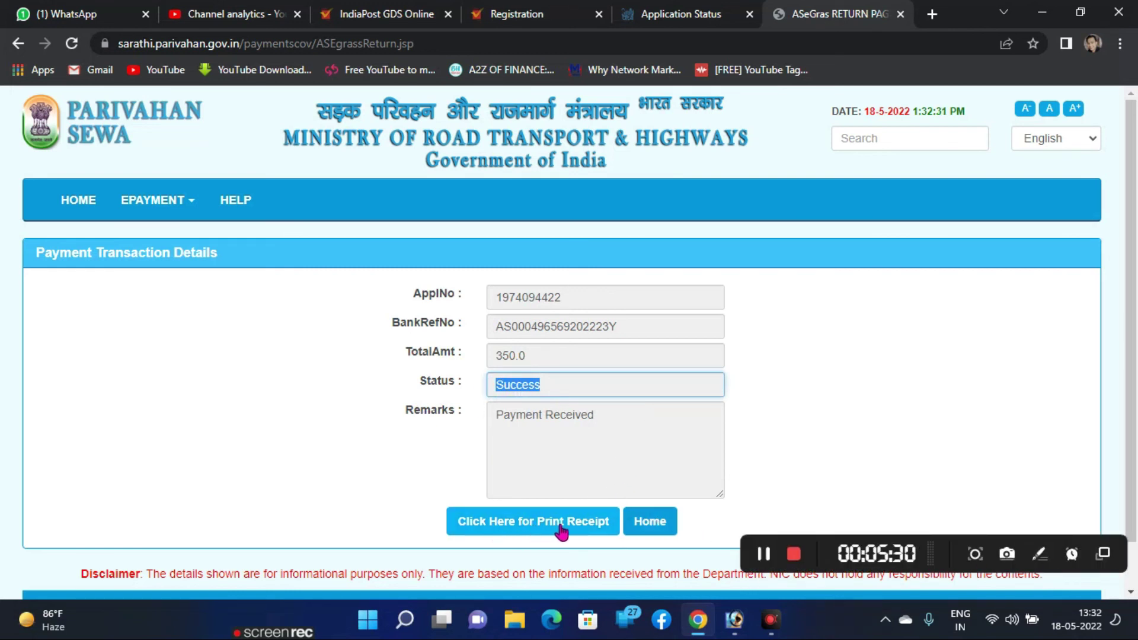
click(805, 451)
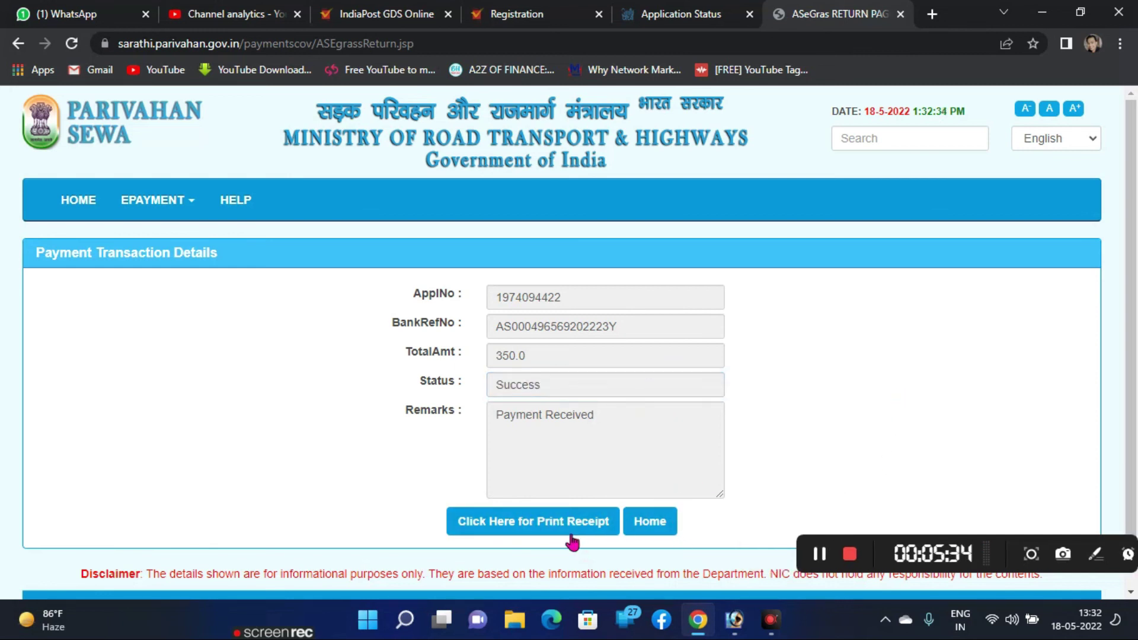
click(649, 527)
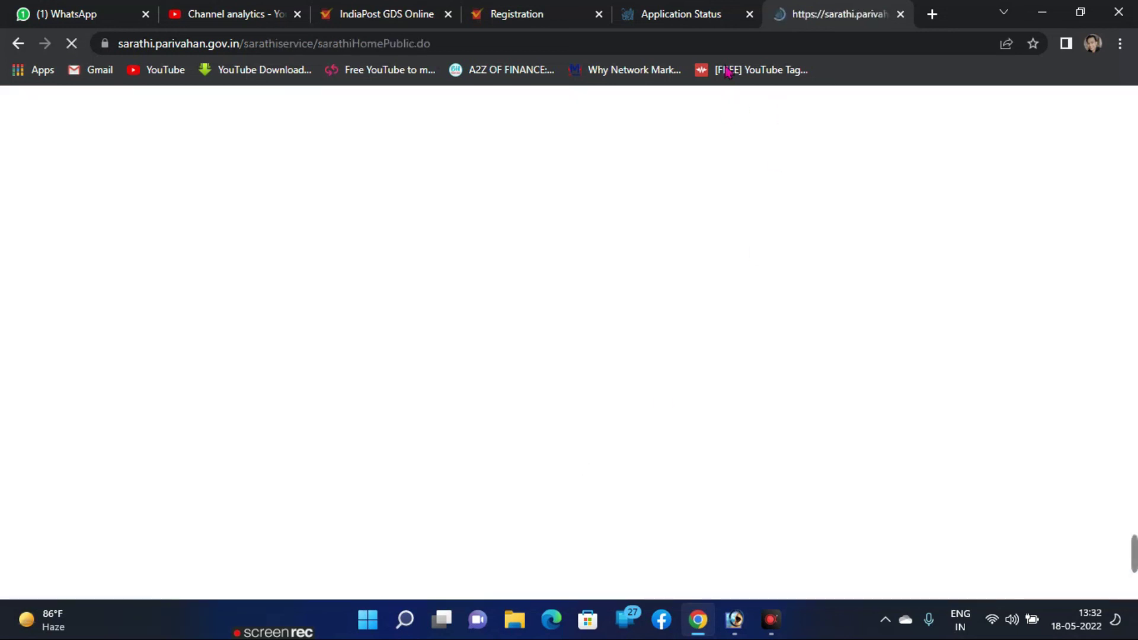
Step: Close the old application stages tab and open Application Status from the home page menu
click(716, 23)
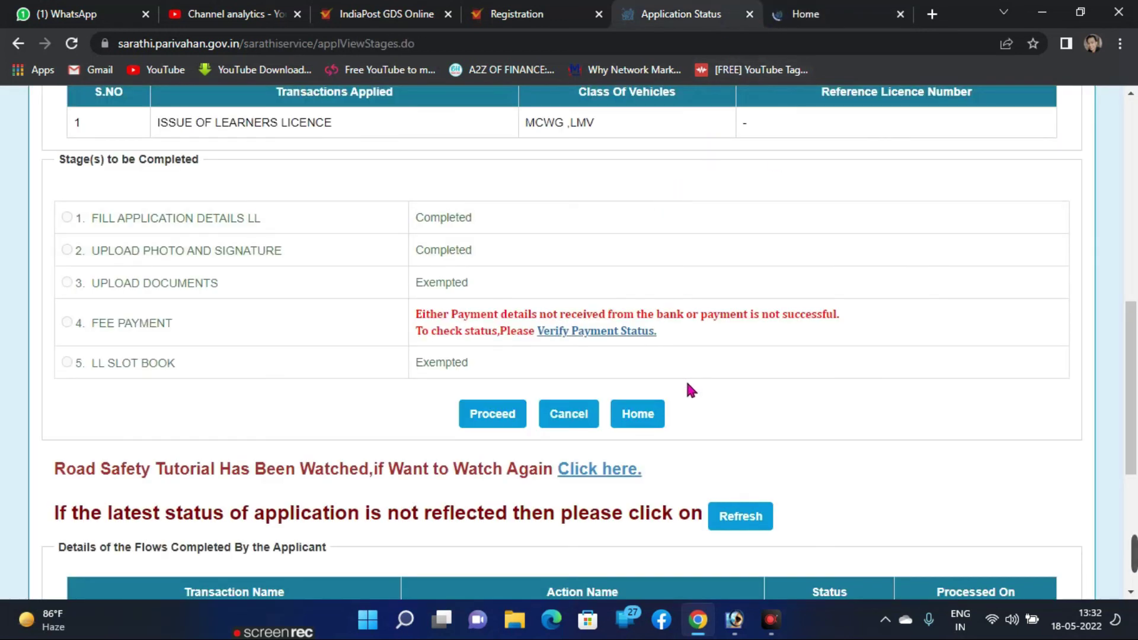
click(750, 13)
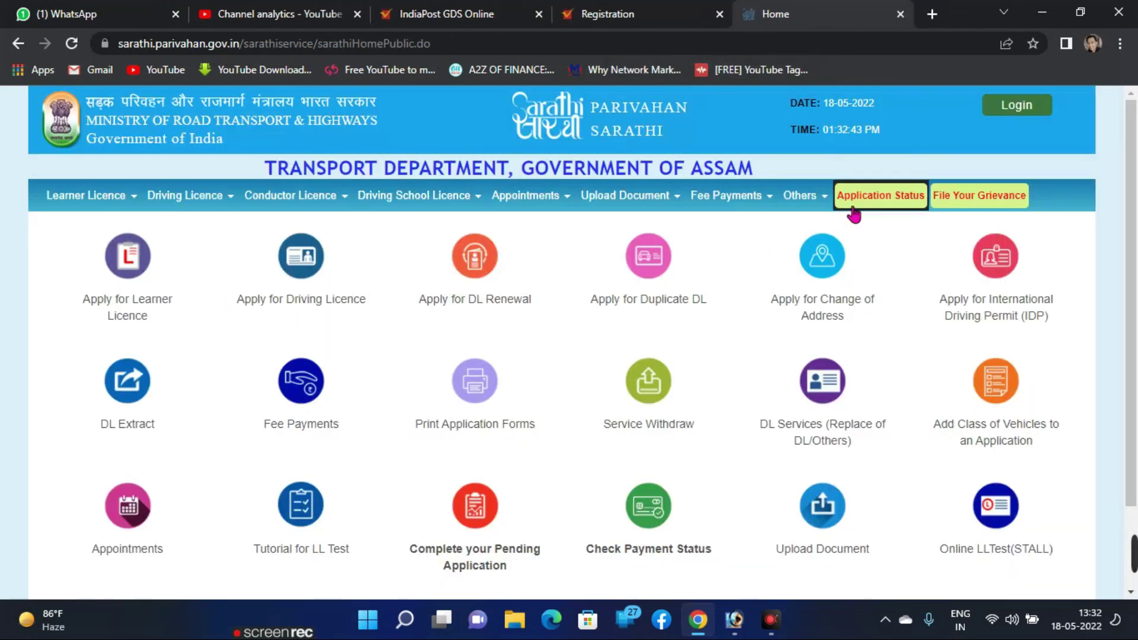
click(872, 203)
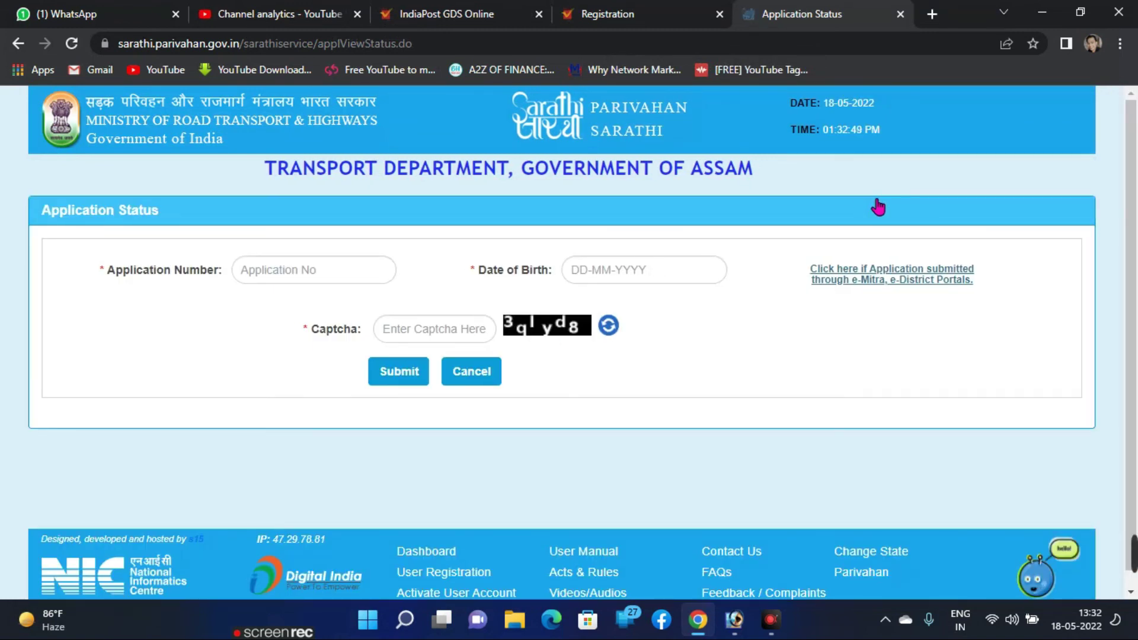
Step: Fill in the application number, the applicant's birth date via the calendar, and the shown captcha
click(313, 273)
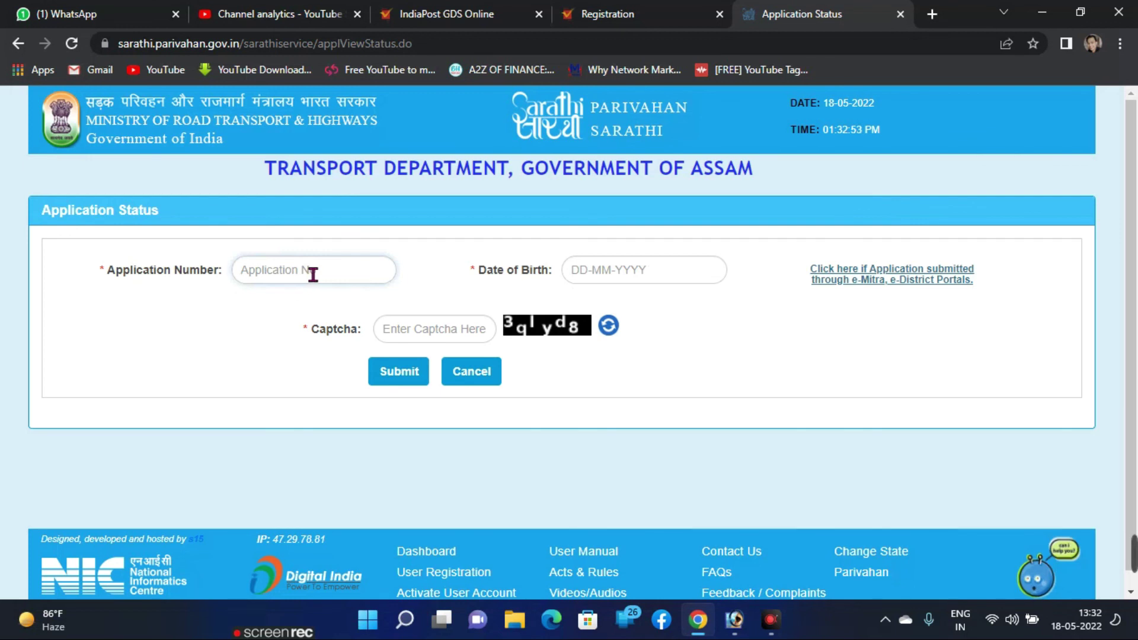
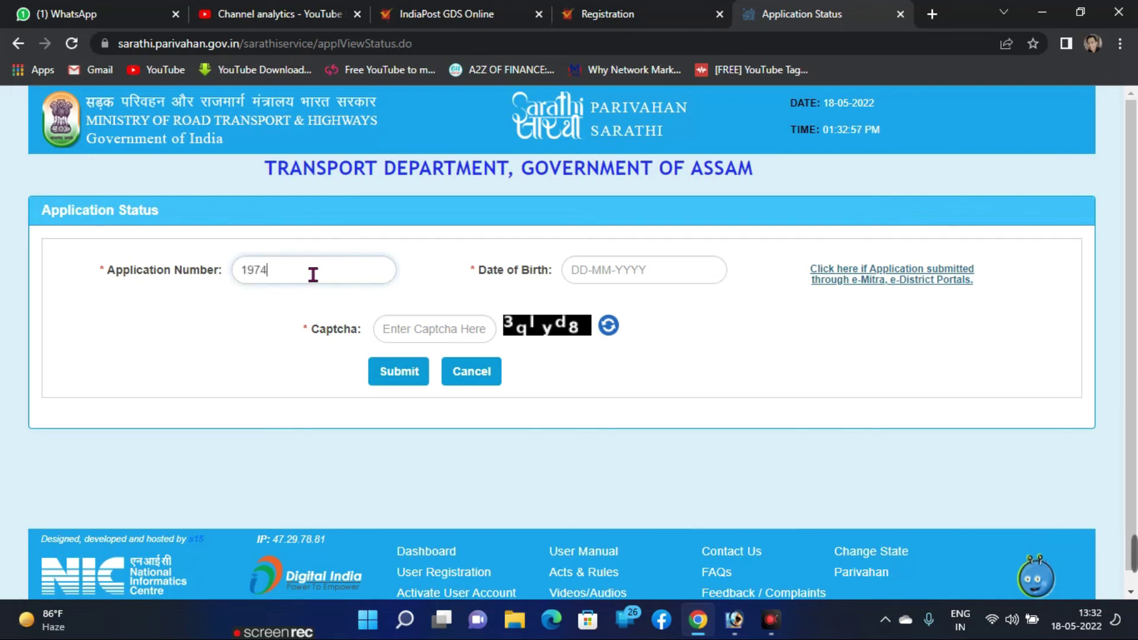
click(656, 277)
click(705, 302)
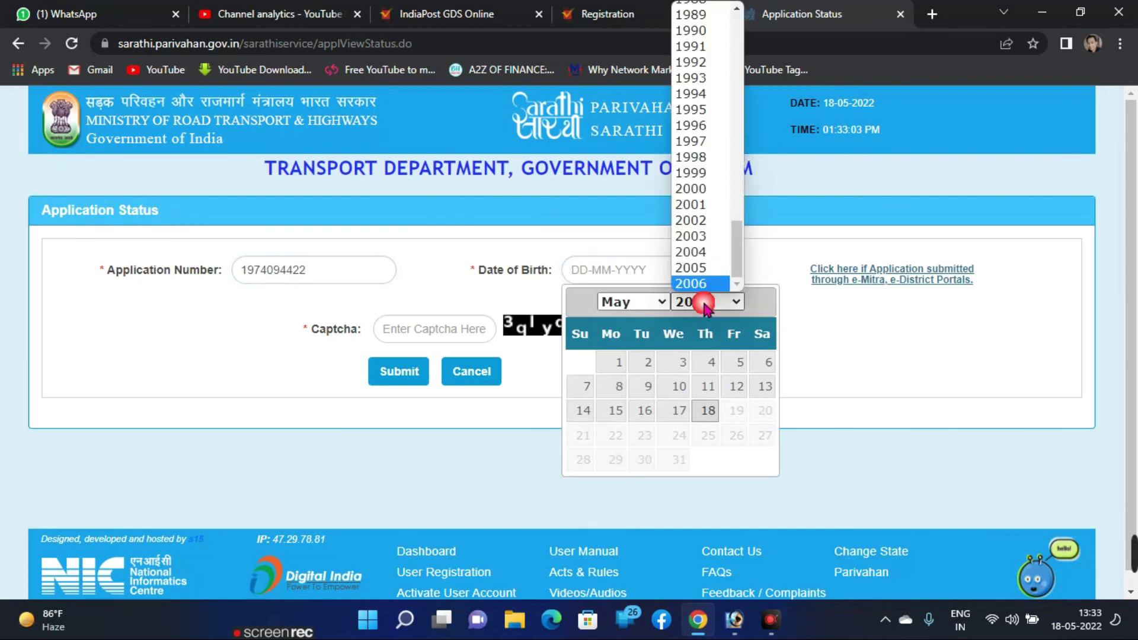
text(1994)
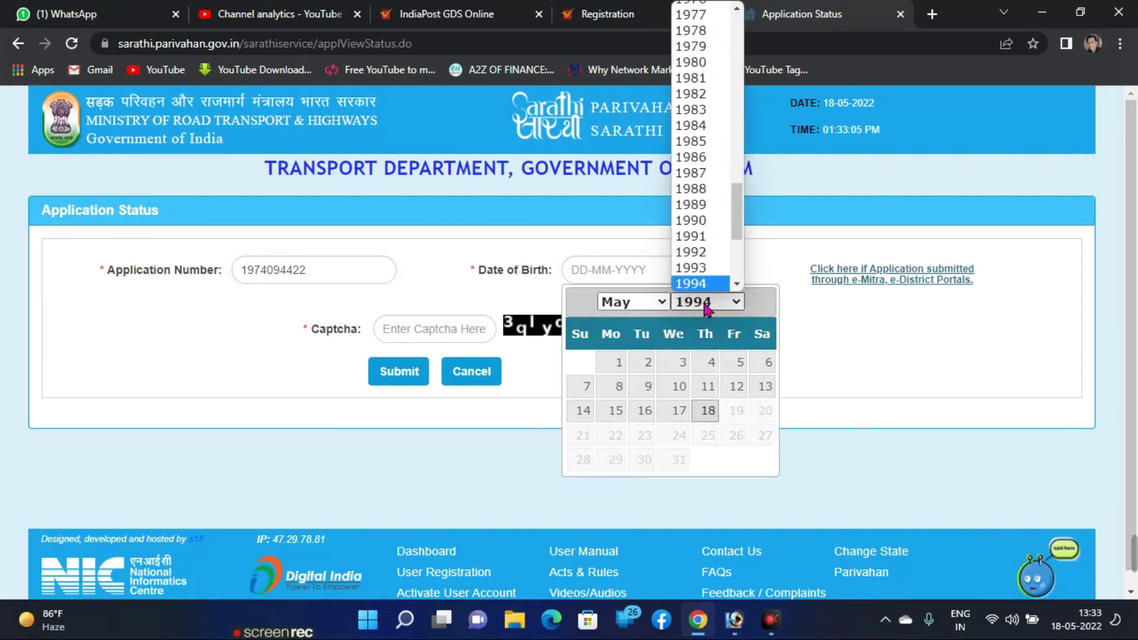
click(699, 303)
click(648, 299)
click(628, 446)
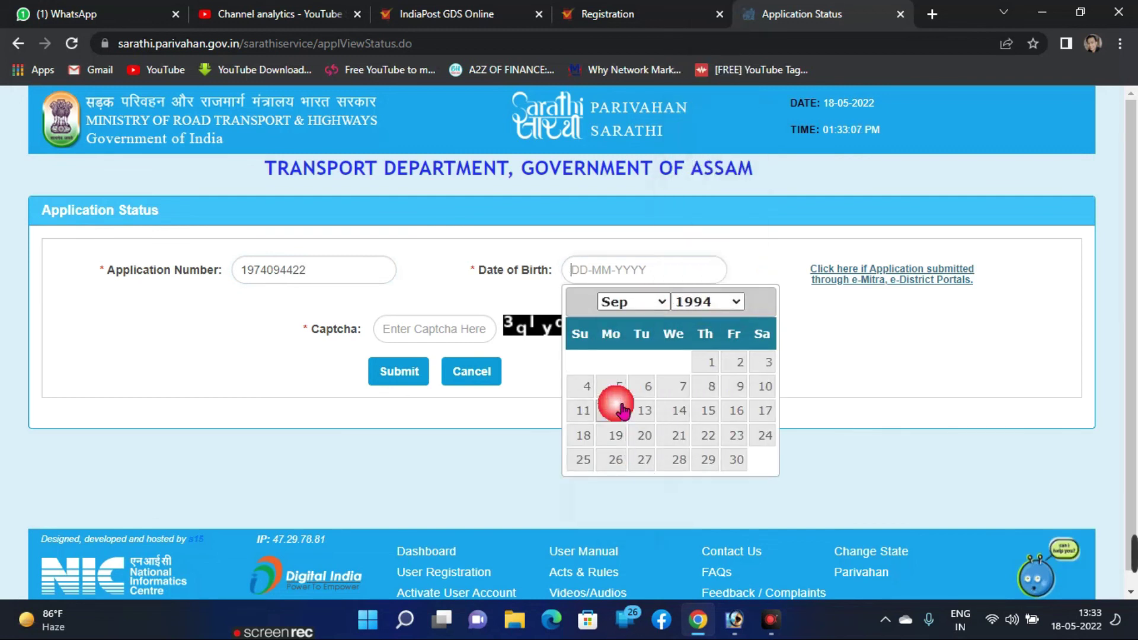
click(586, 438)
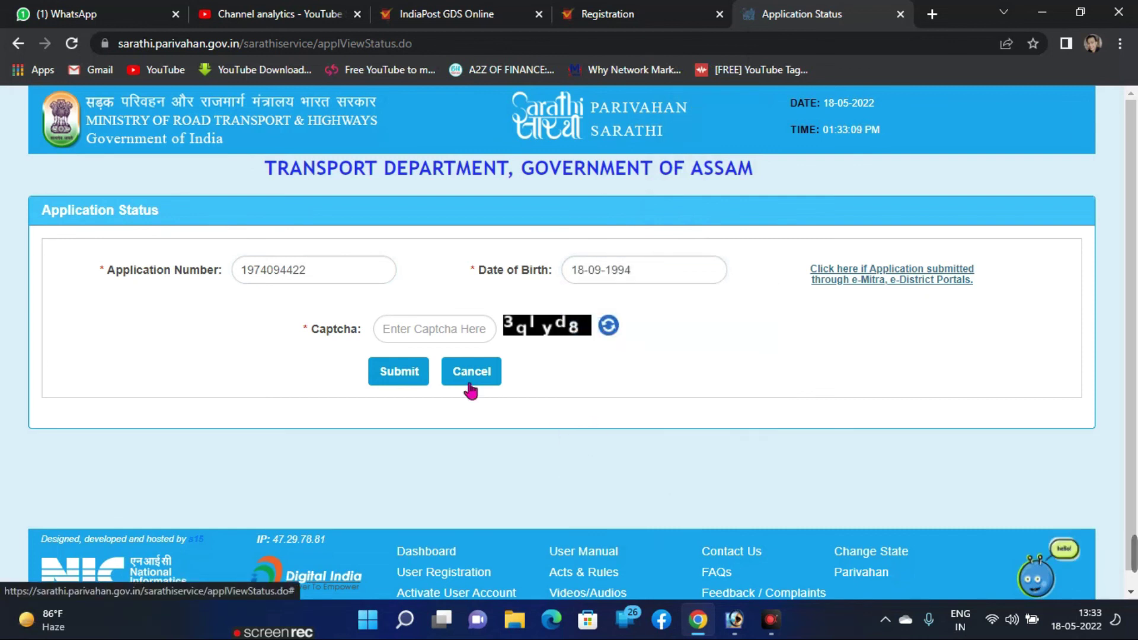
click(431, 335)
text(3)
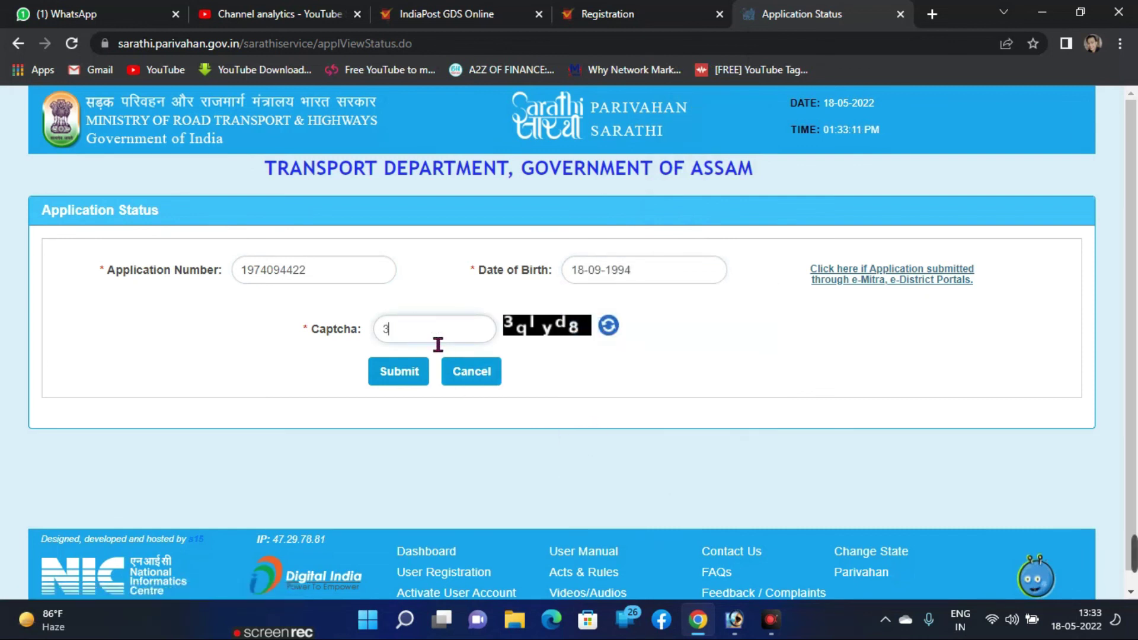
text(qlyd8)
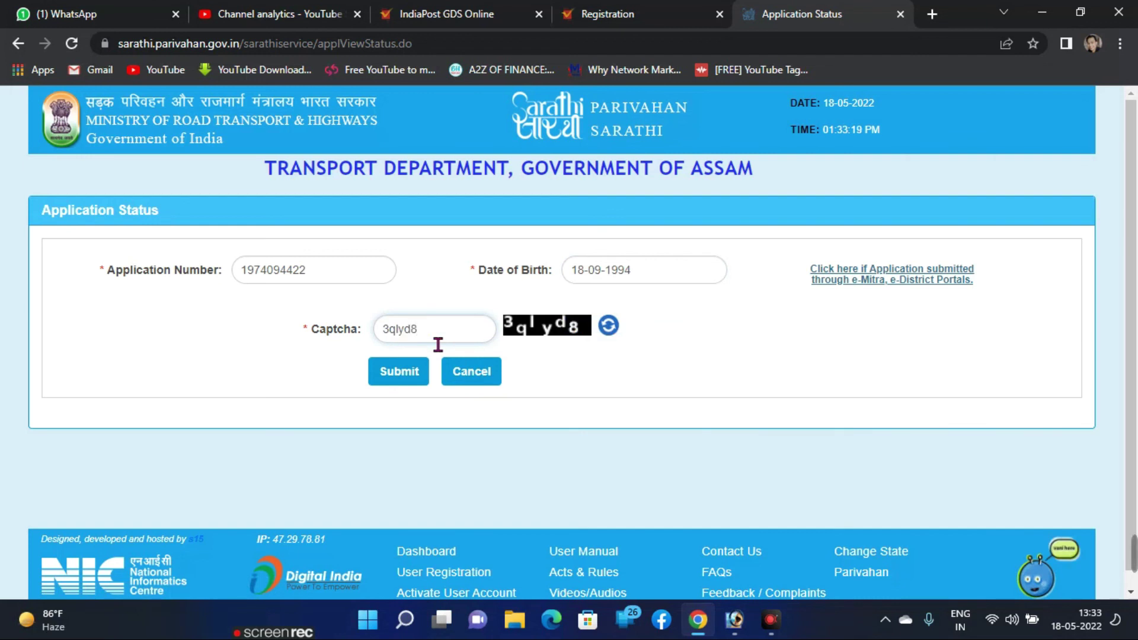
Step: Submit the status query and scroll through the learner's licence application stages
click(401, 379)
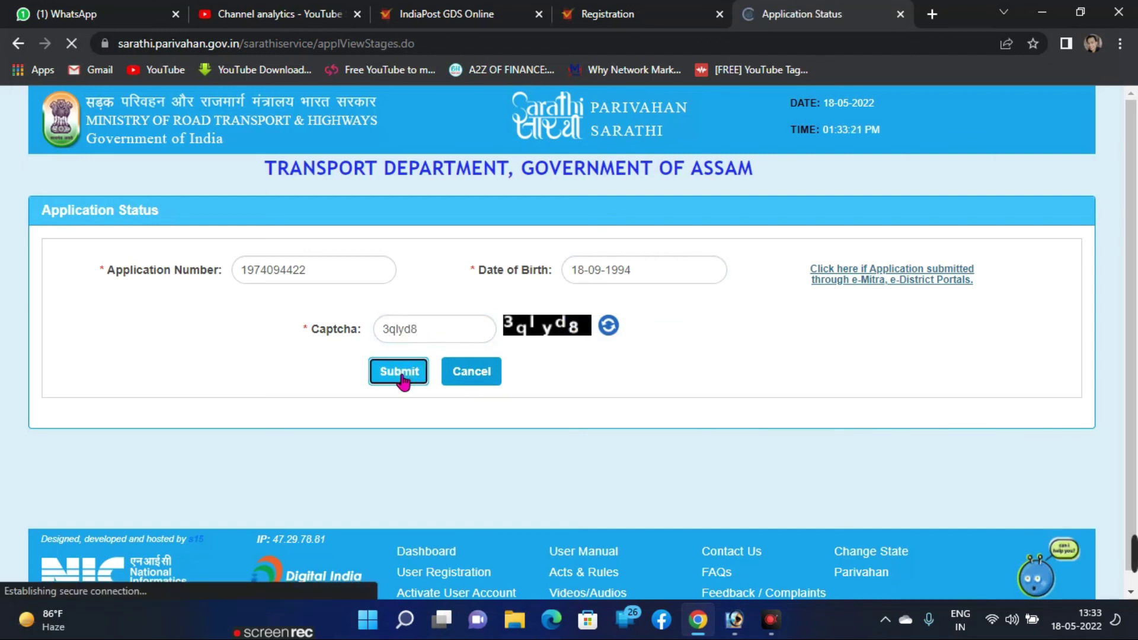
scroll(682, 255, down, 10)
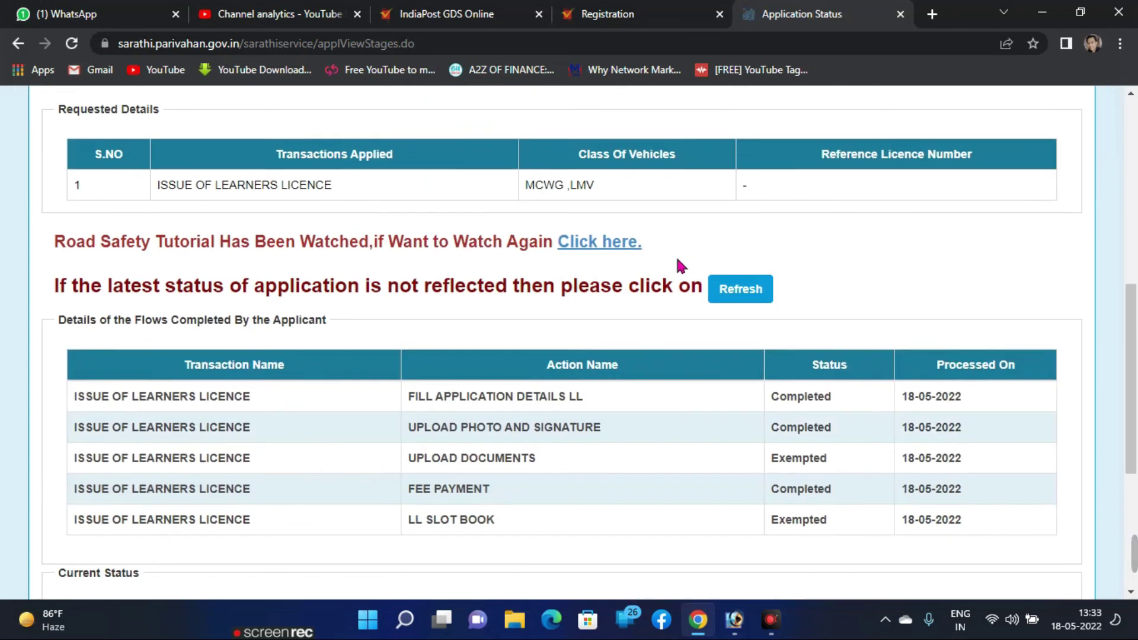
scroll(178, 303, up, 3)
scroll(469, 342, down, 1)
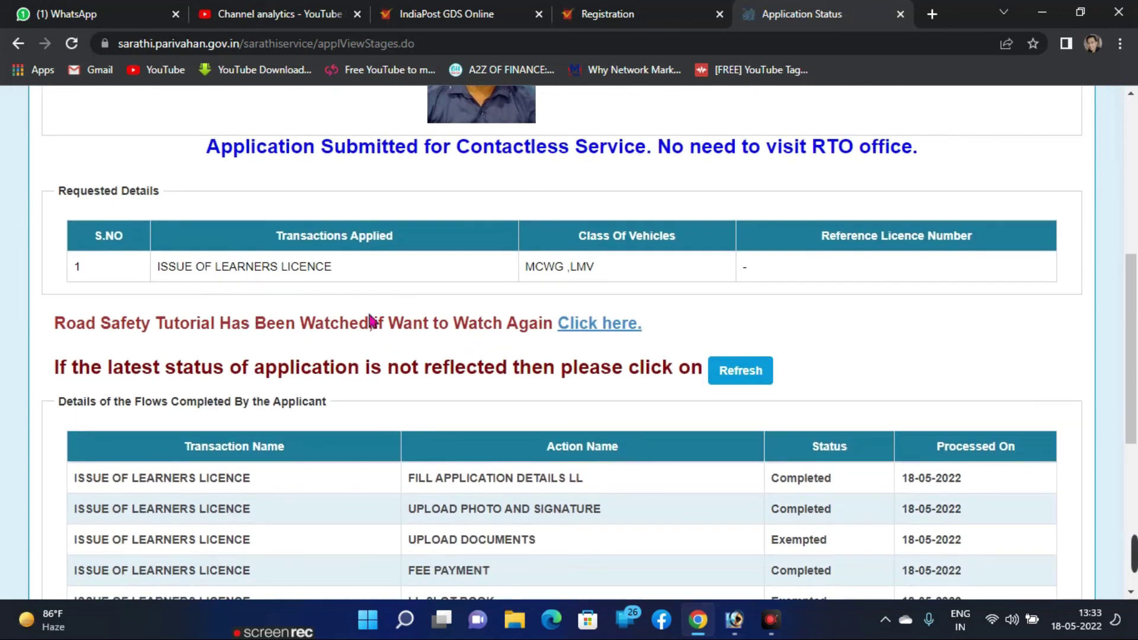
scroll(628, 293, down, 4)
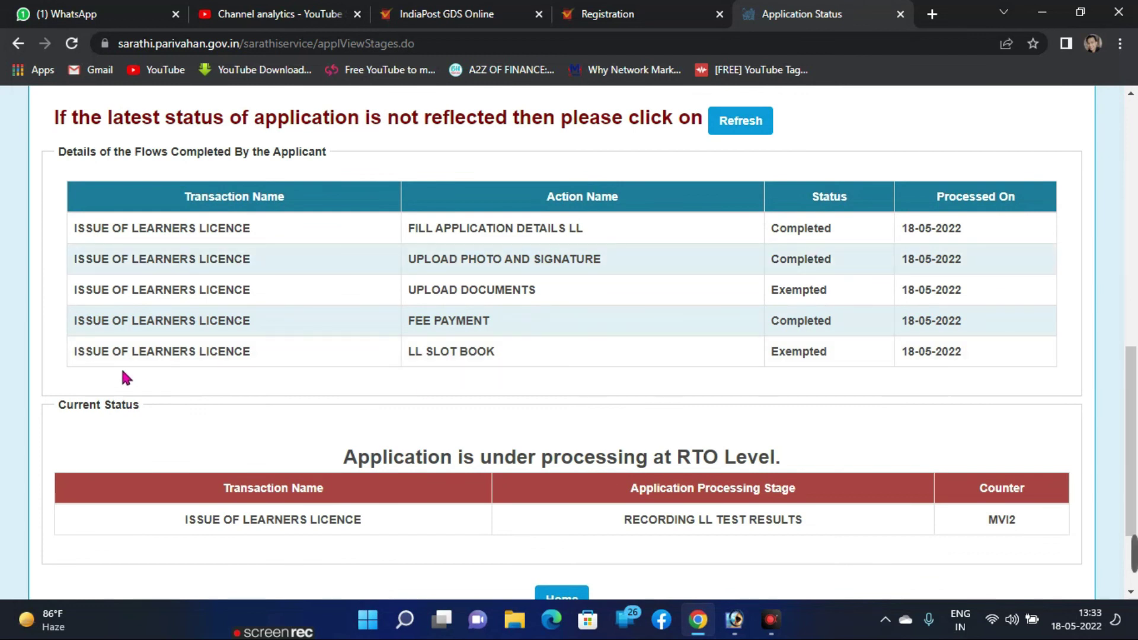
Step: Highlight the Fee Payment Completed status and date, showing processing at RTO level
drag(415, 321, 987, 320)
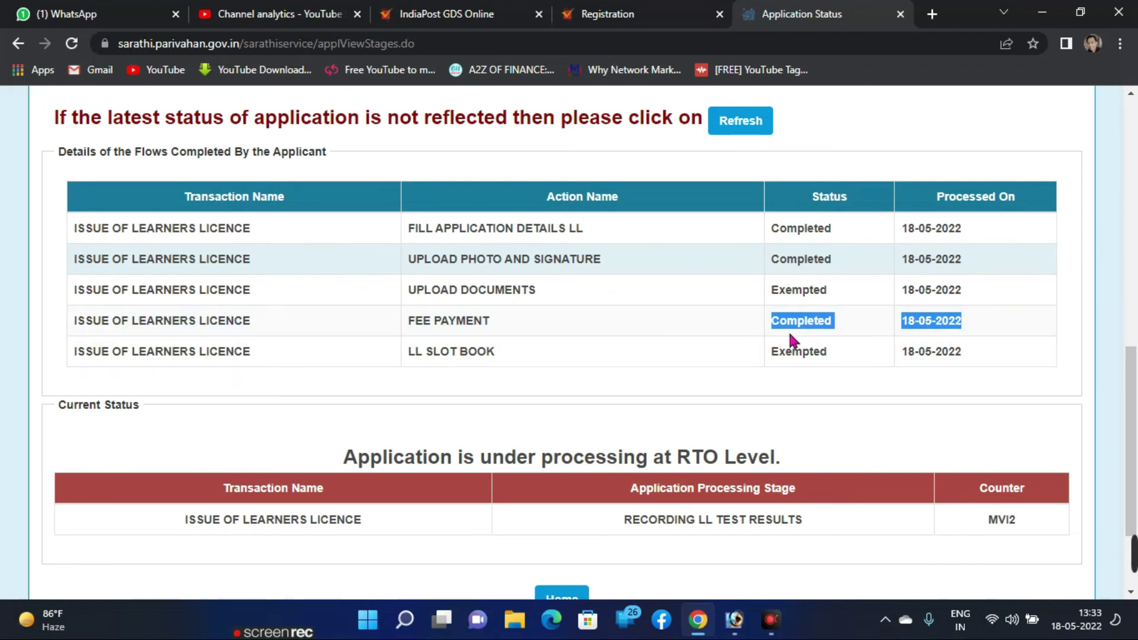
scroll(752, 332, down, 3)
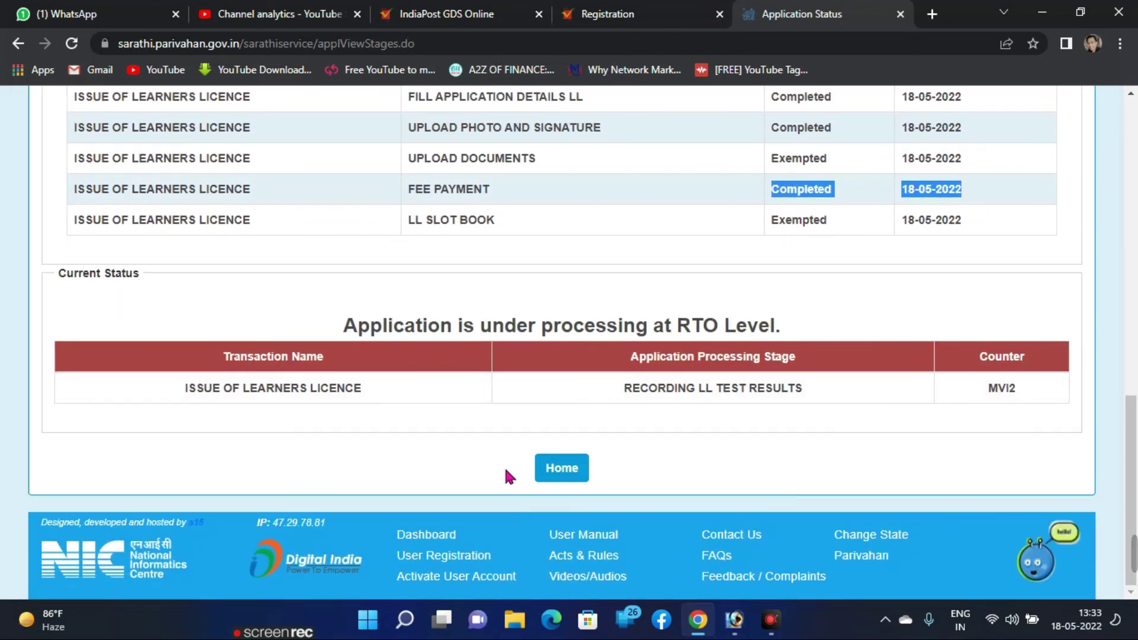
scroll(704, 439, up, 10)
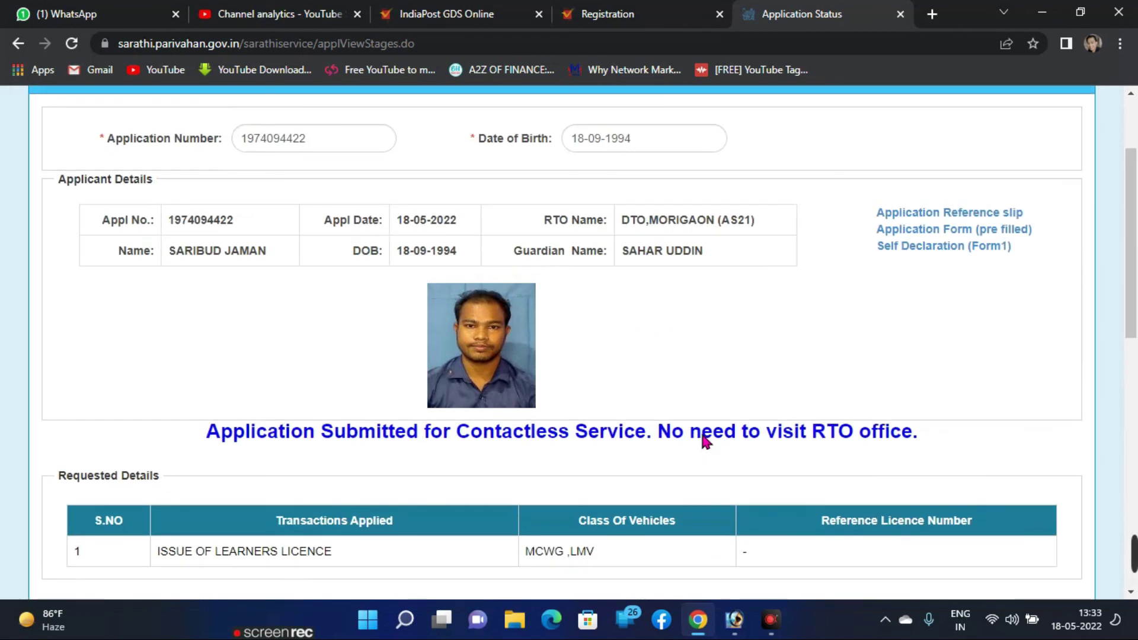
scroll(805, 353, up, 3)
scroll(764, 332, down, 6)
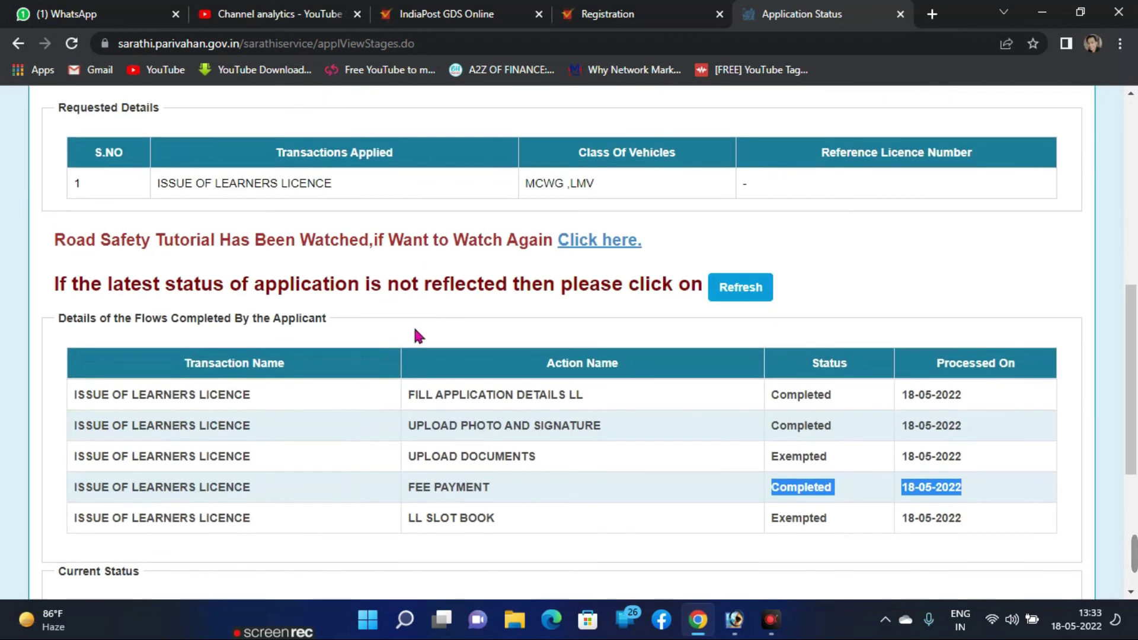
scroll(895, 302, down, 4)
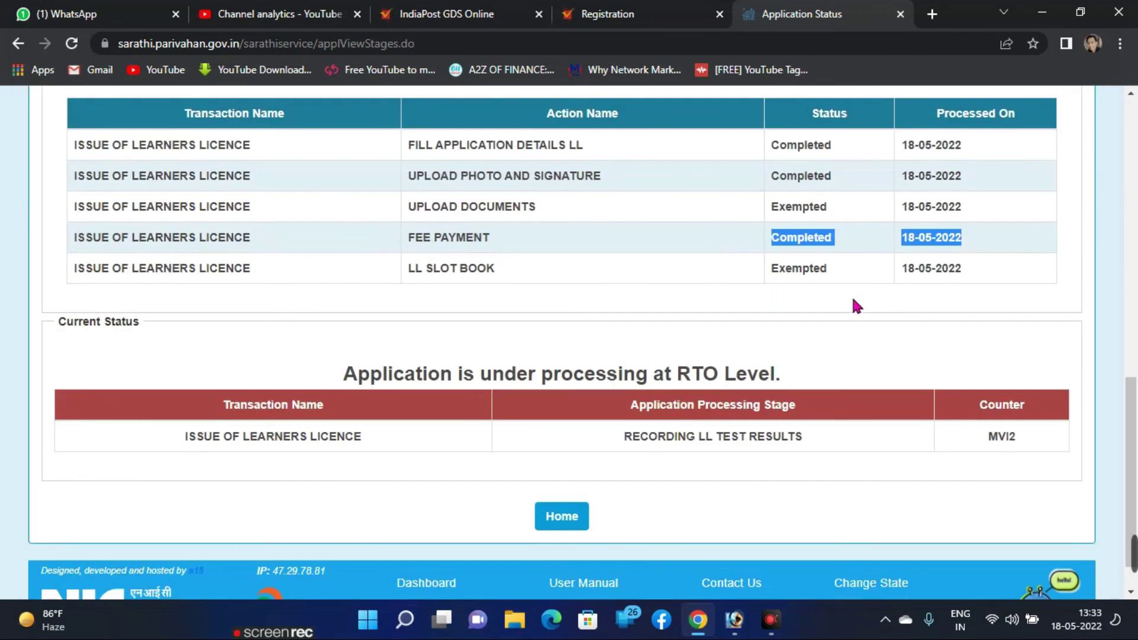
click(449, 359)
scroll(468, 365, up, 5)
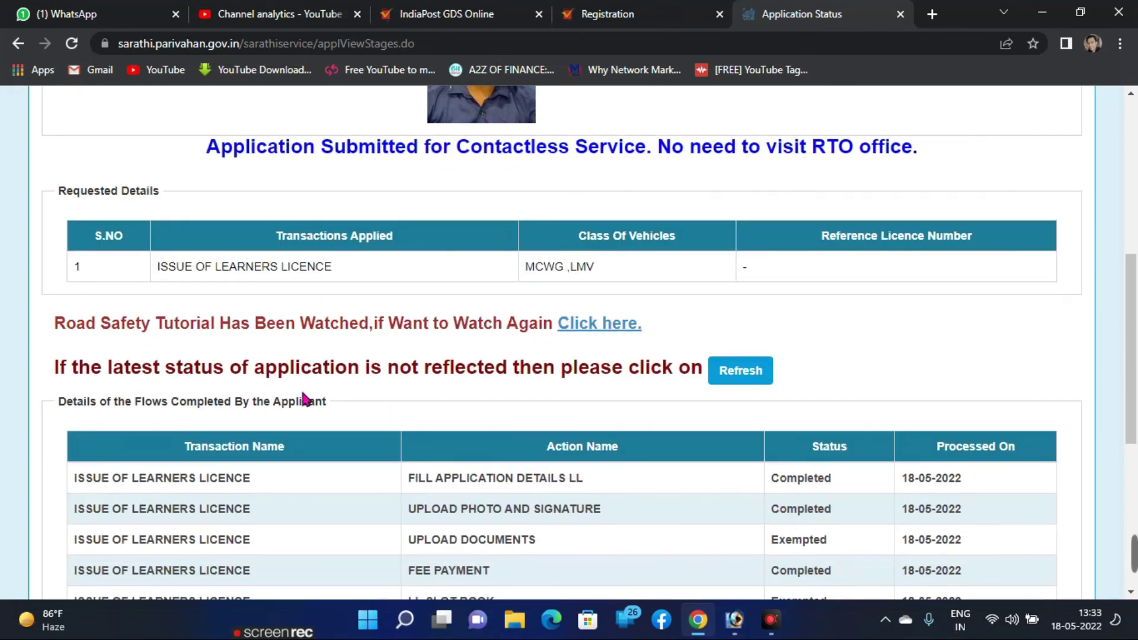
scroll(454, 394, down, 4)
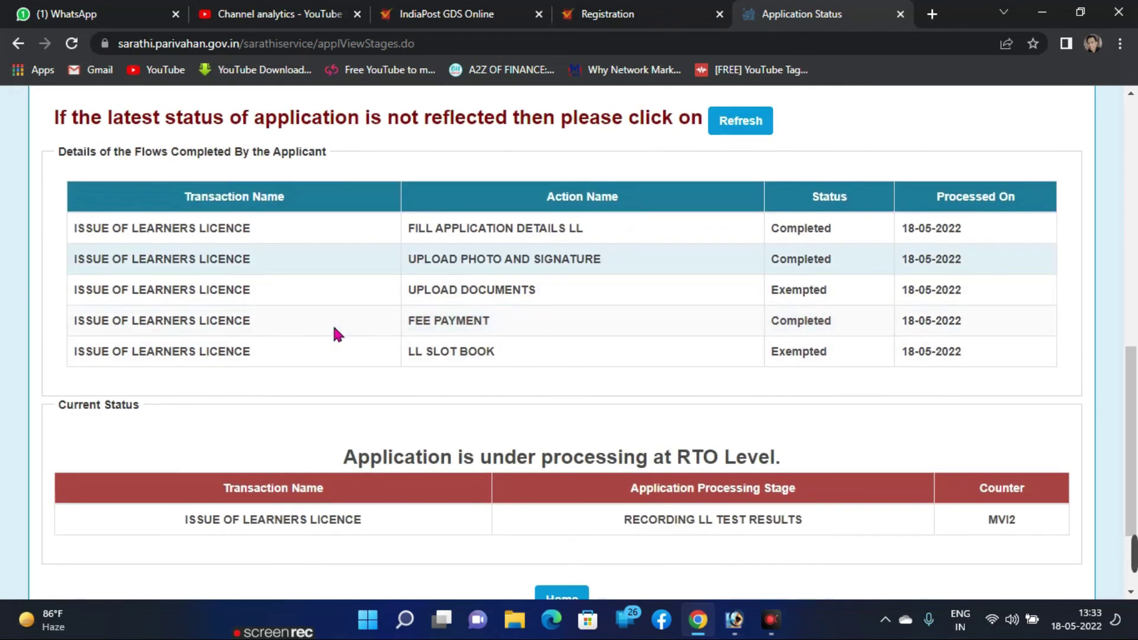
scroll(386, 254, up, 4)
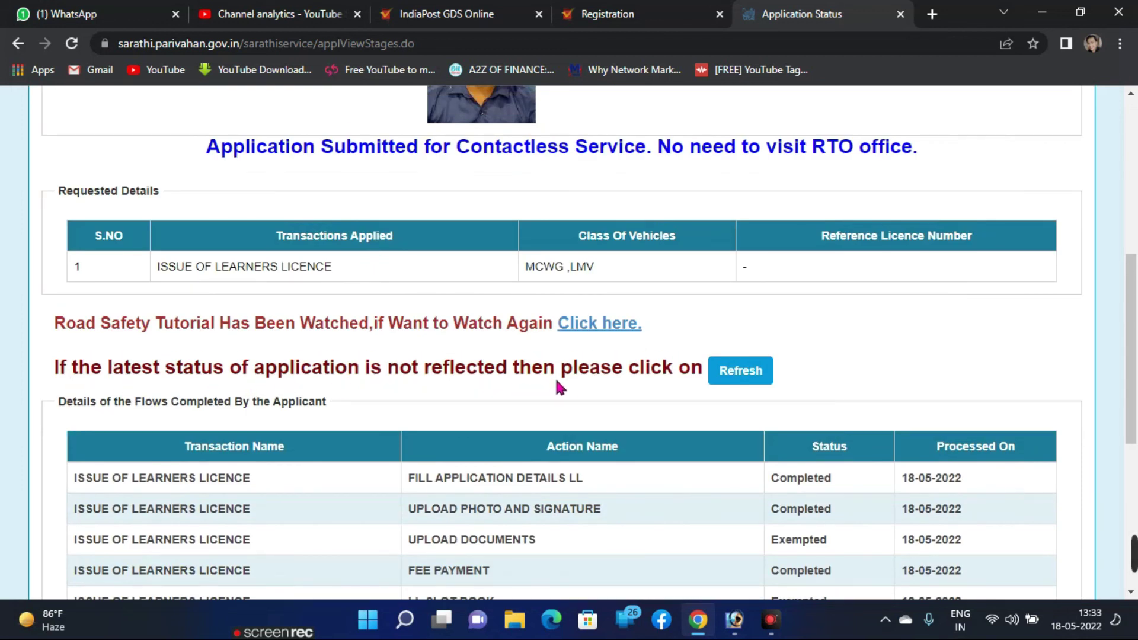
Step: Refresh the status and review Current Status at Recording LL Test Results, then the applicant details
click(738, 371)
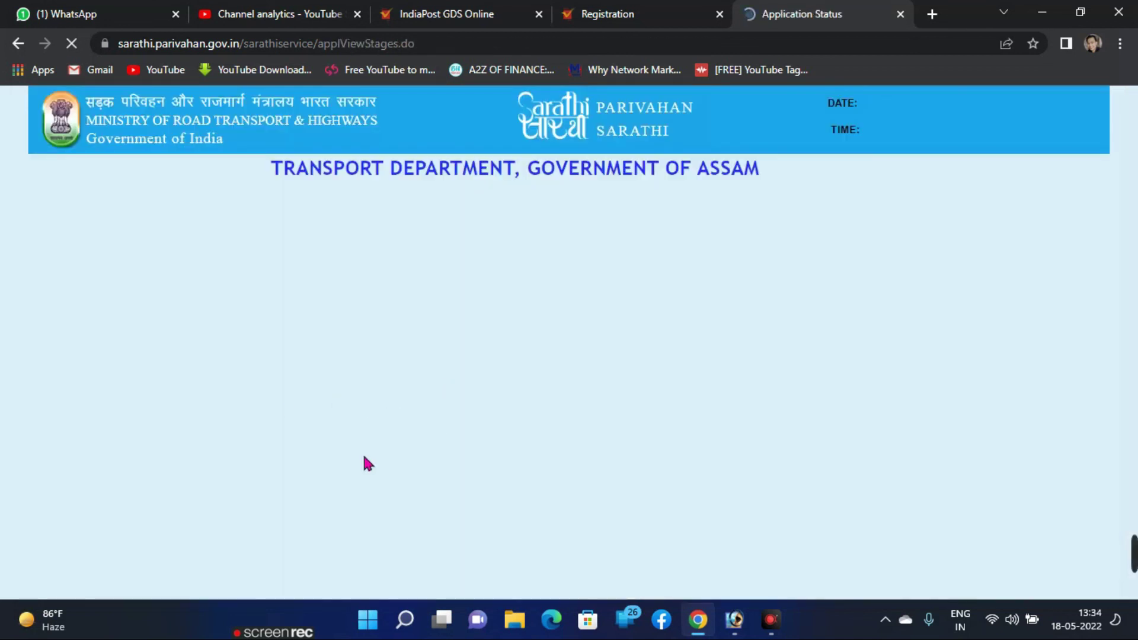
scroll(642, 374, down, 10)
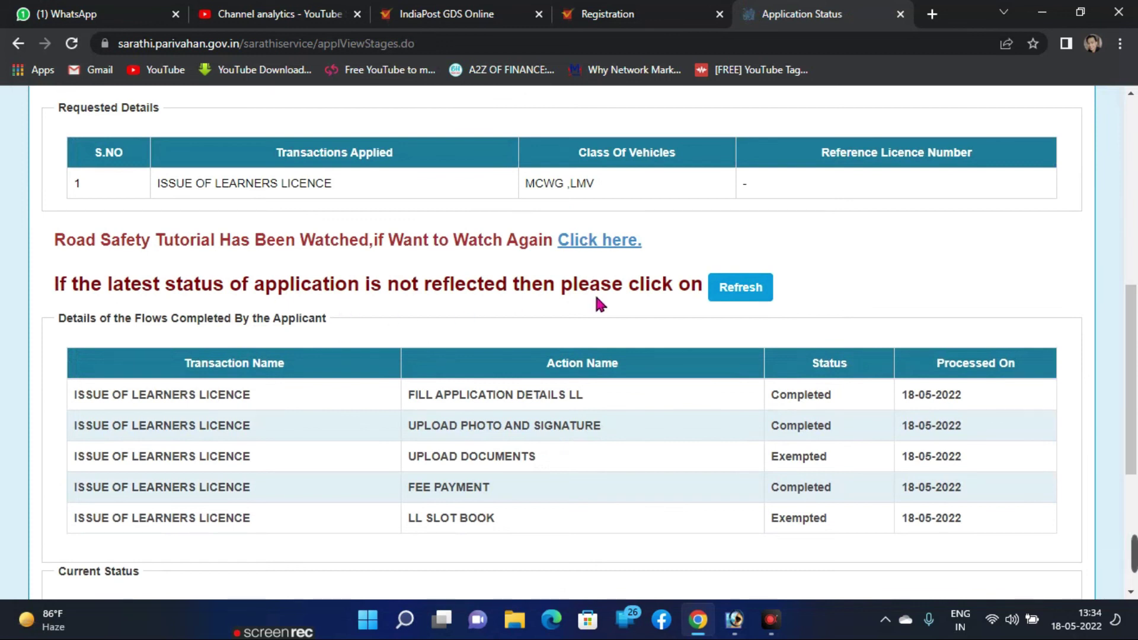
scroll(501, 320, down, 4)
scroll(501, 337, up, 4)
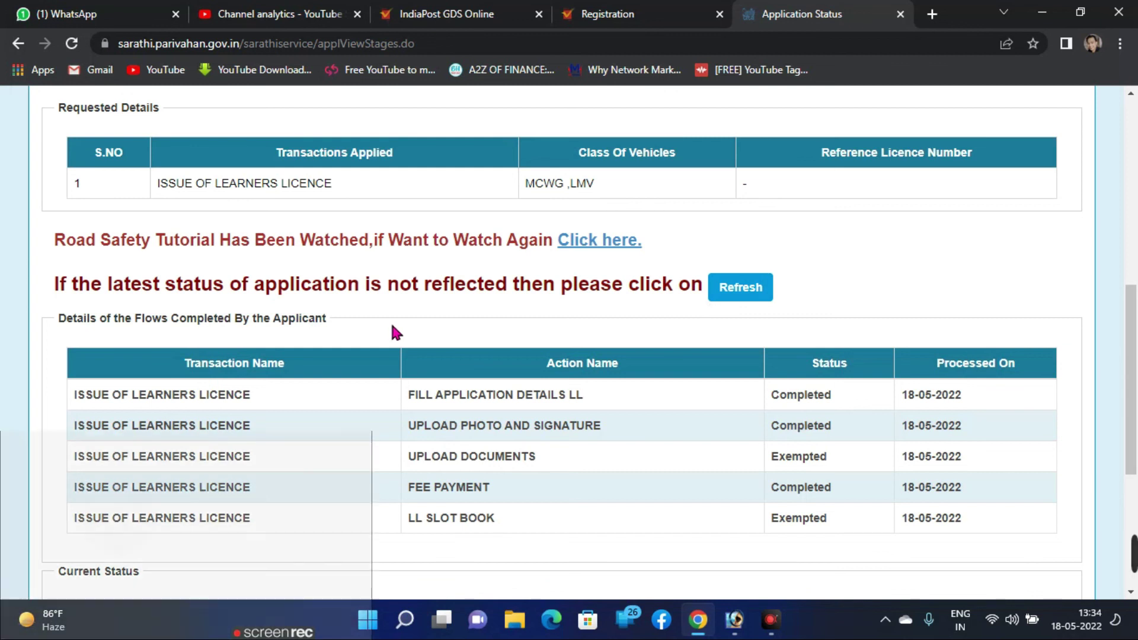
scroll(431, 376, down, 5)
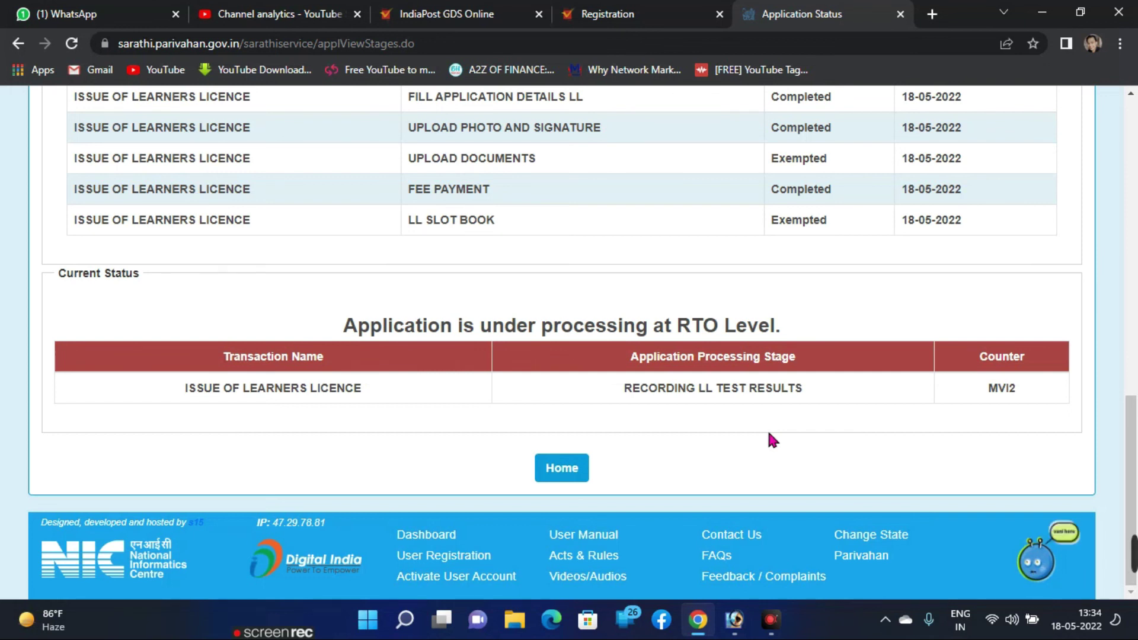
scroll(768, 433, up, 4)
scroll(768, 439, up, 7)
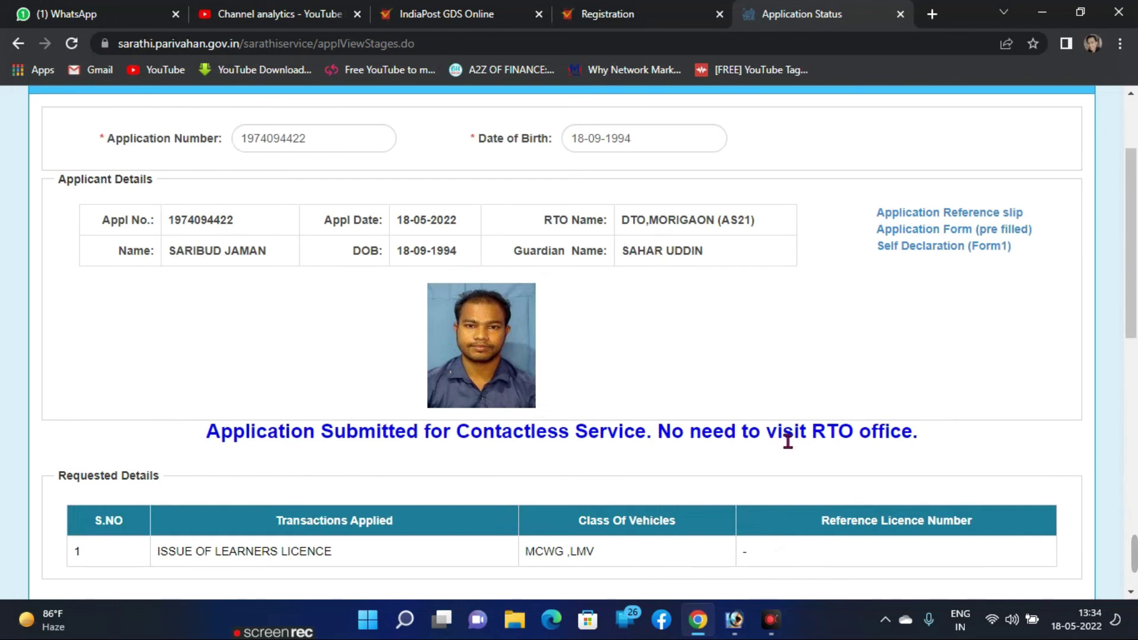